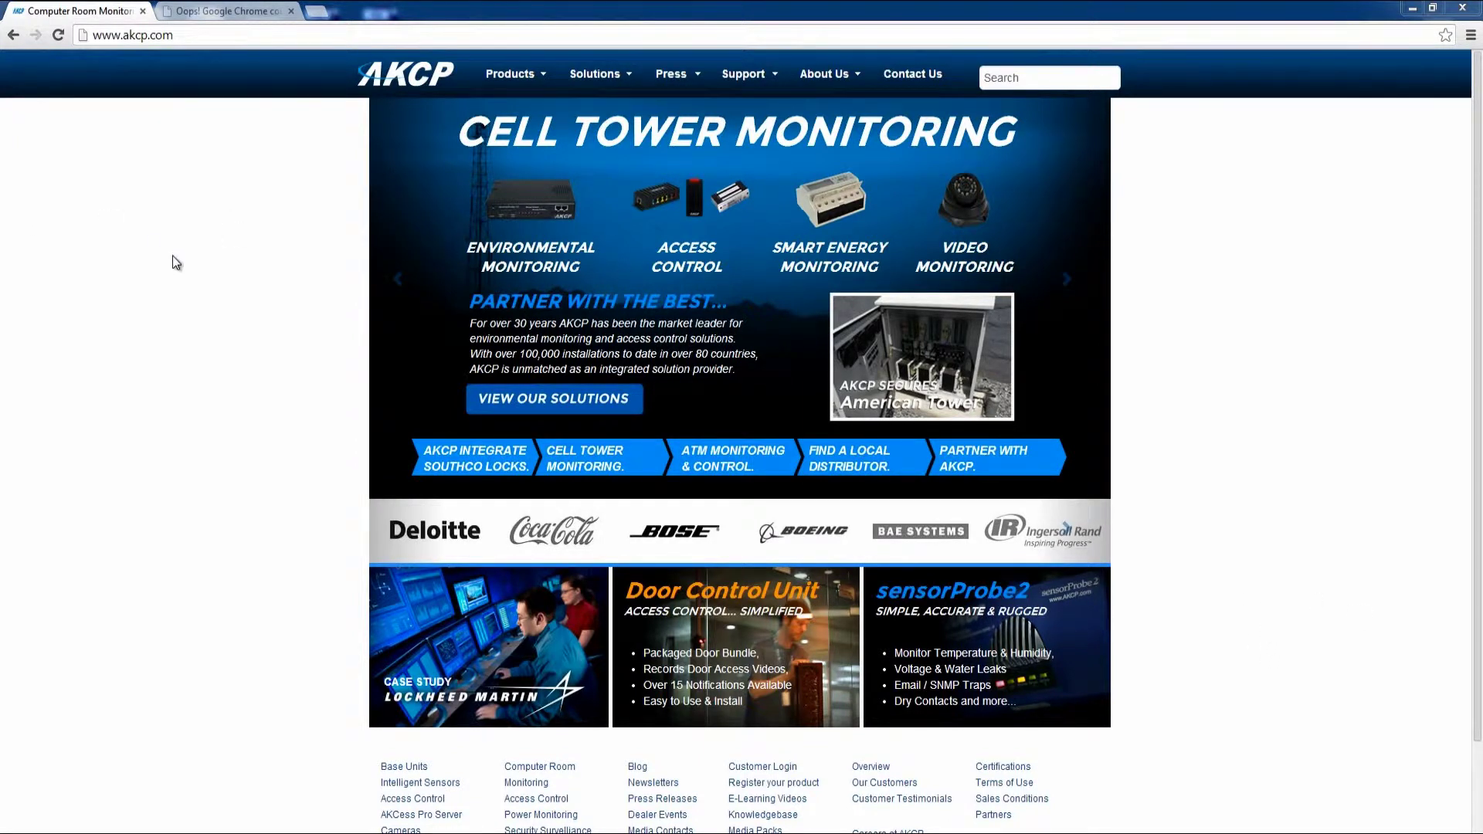
Bring forward the Chrome tab showing the 192.168.0.100 connection error
{"action": "left_click", "coordinate": [230, 15]}
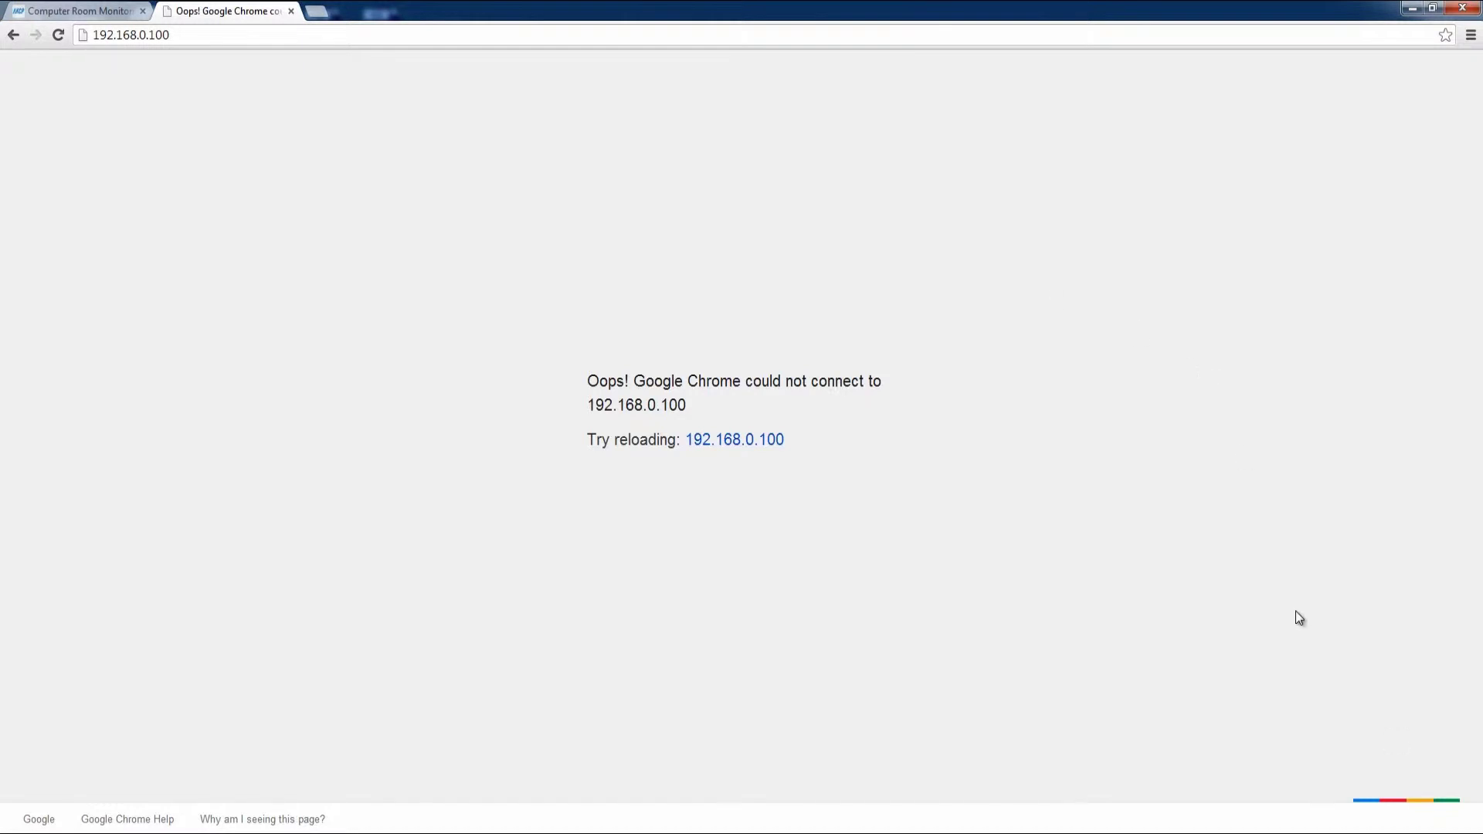
Review the Local Area Connection's IPv4 settings (10.1.5.8, mask 255.255.255.0), then close its dialogs
{"action": "left_click", "coordinate": [1390, 833]}
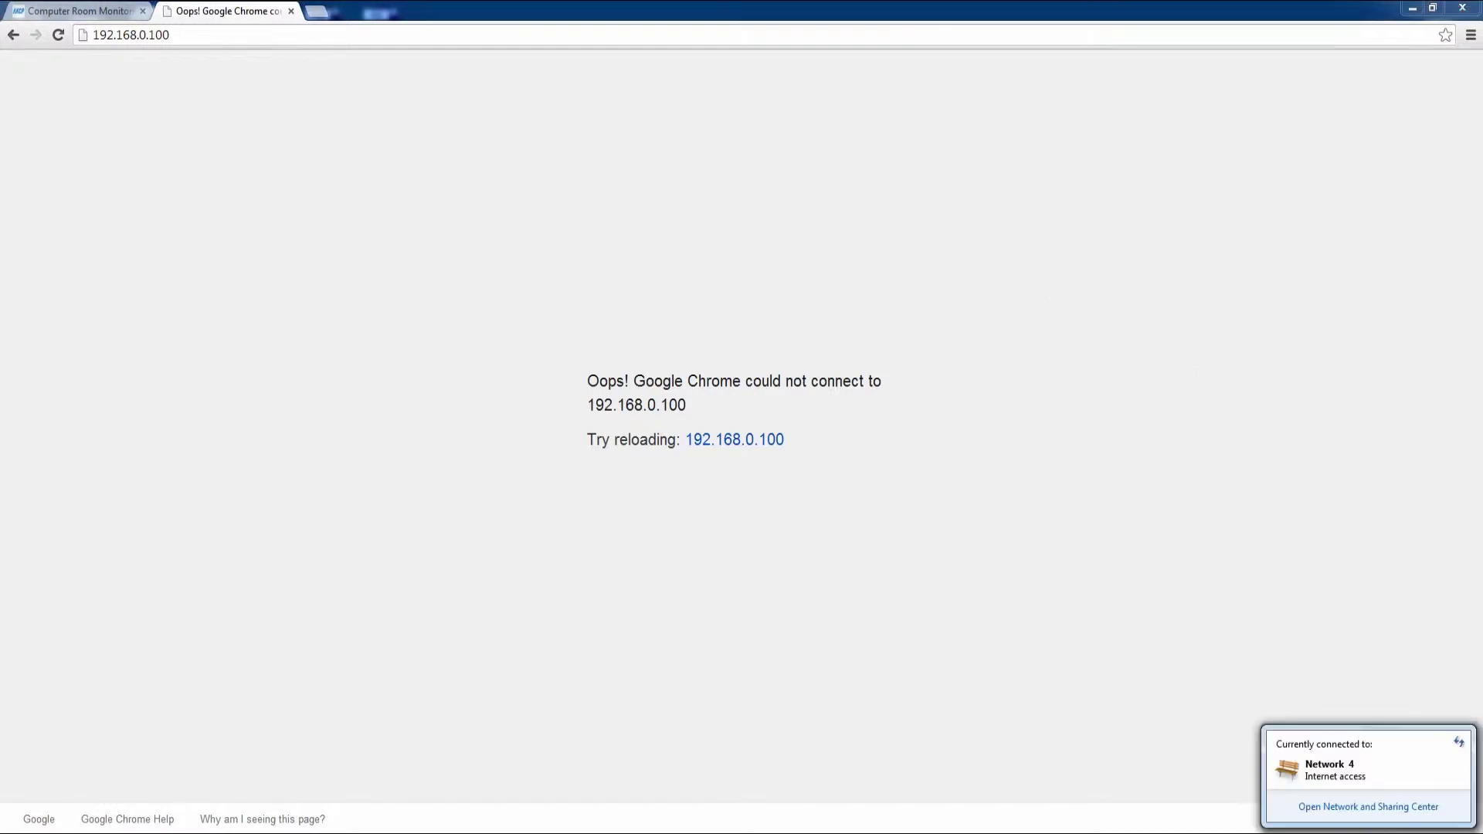
{"action": "left_click", "coordinate": [1335, 808]}
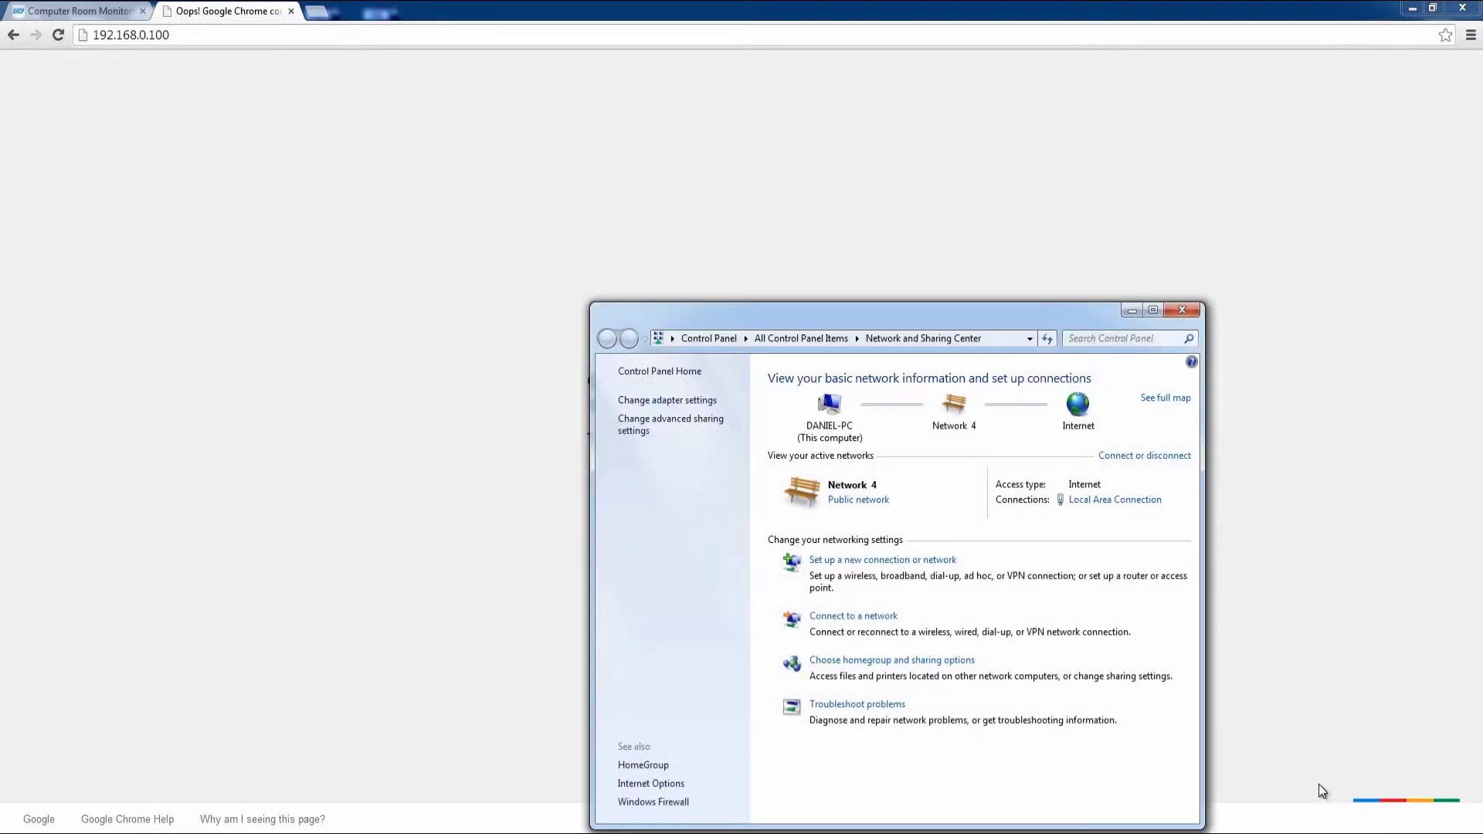
{"action": "left_click", "coordinate": [689, 401]}
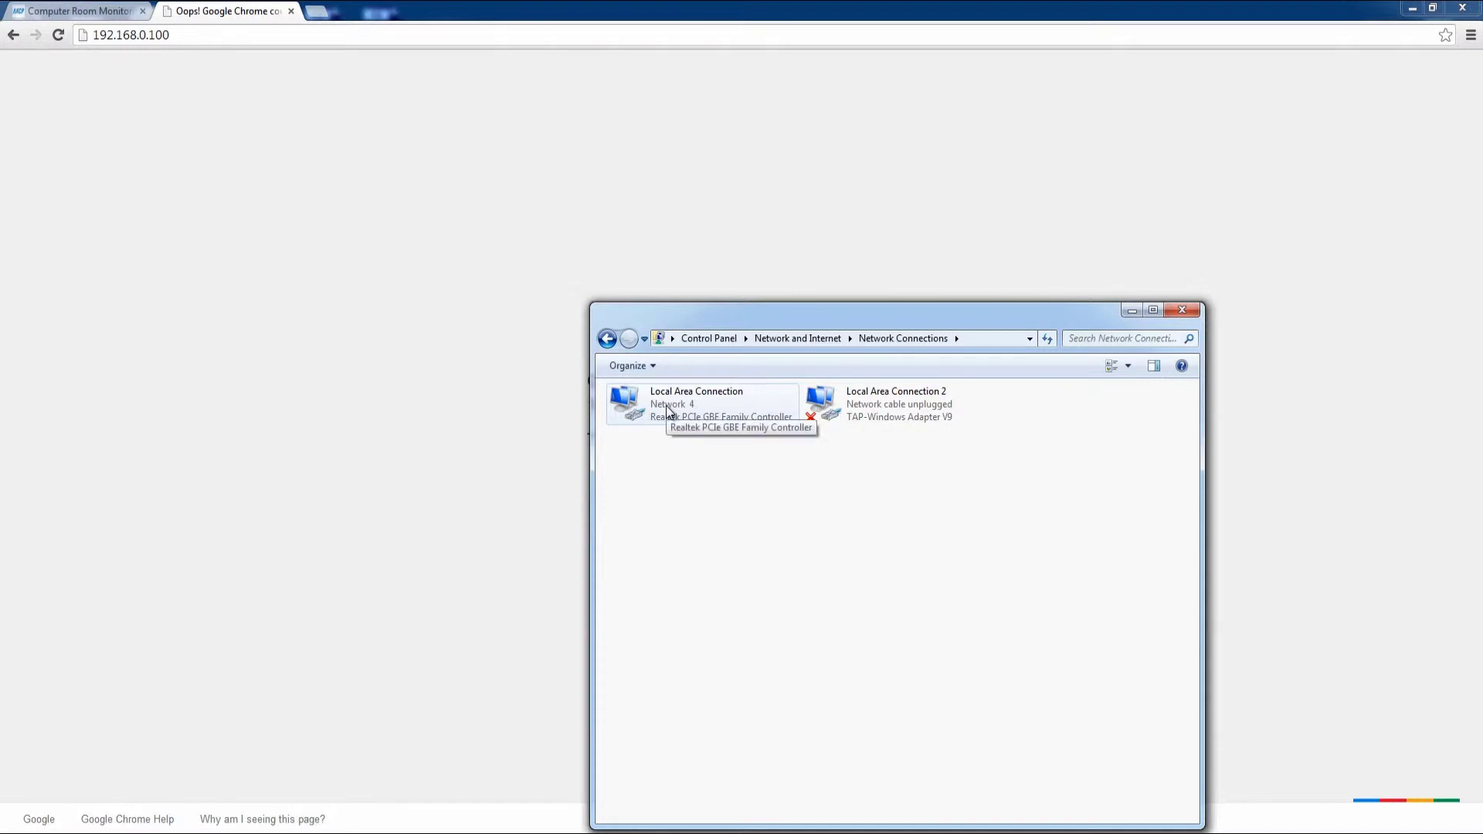
{"action": "double_click", "coordinate": [665, 406]}
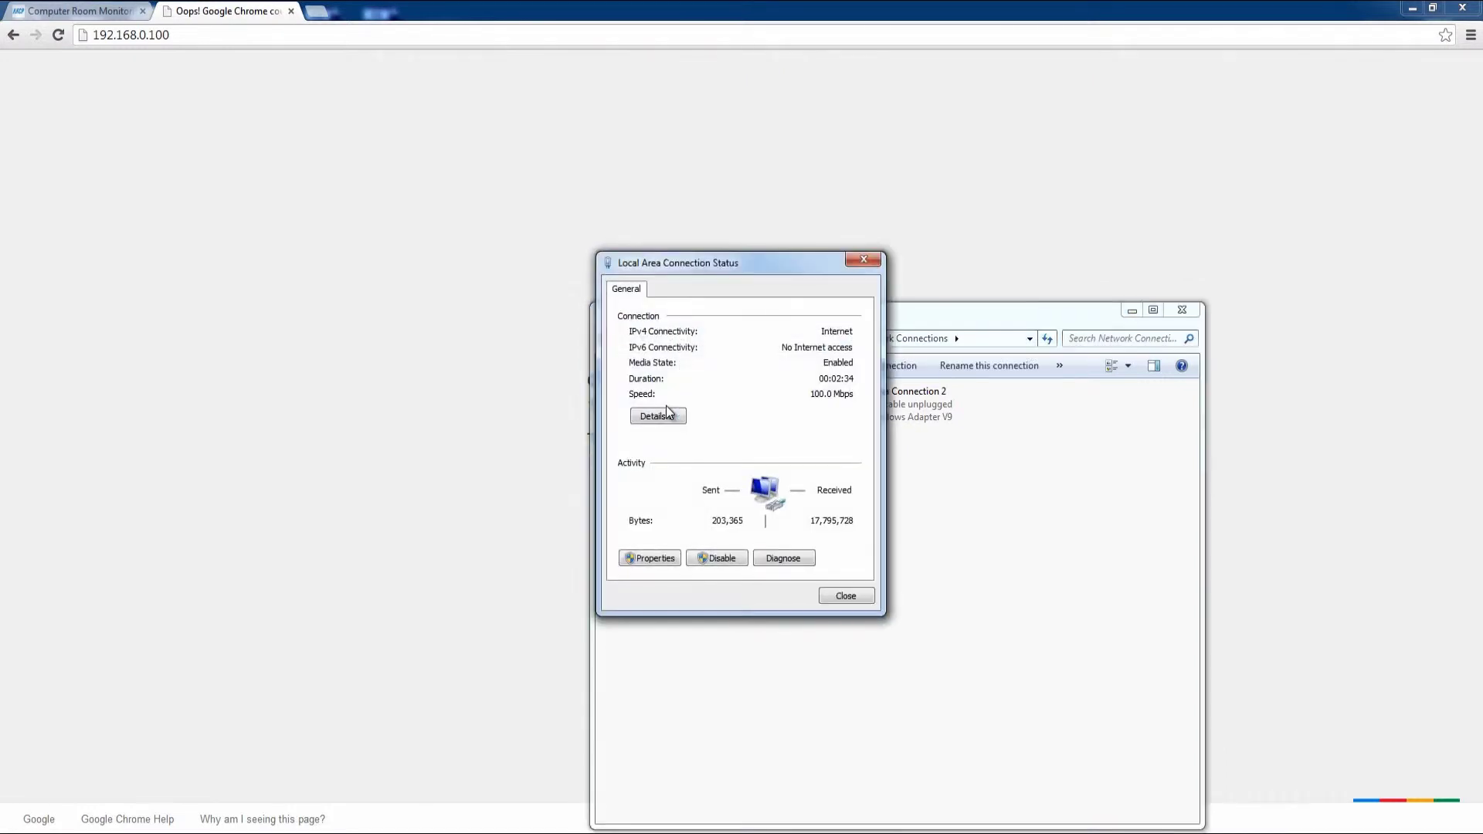
{"action": "left_click", "coordinate": [660, 556]}
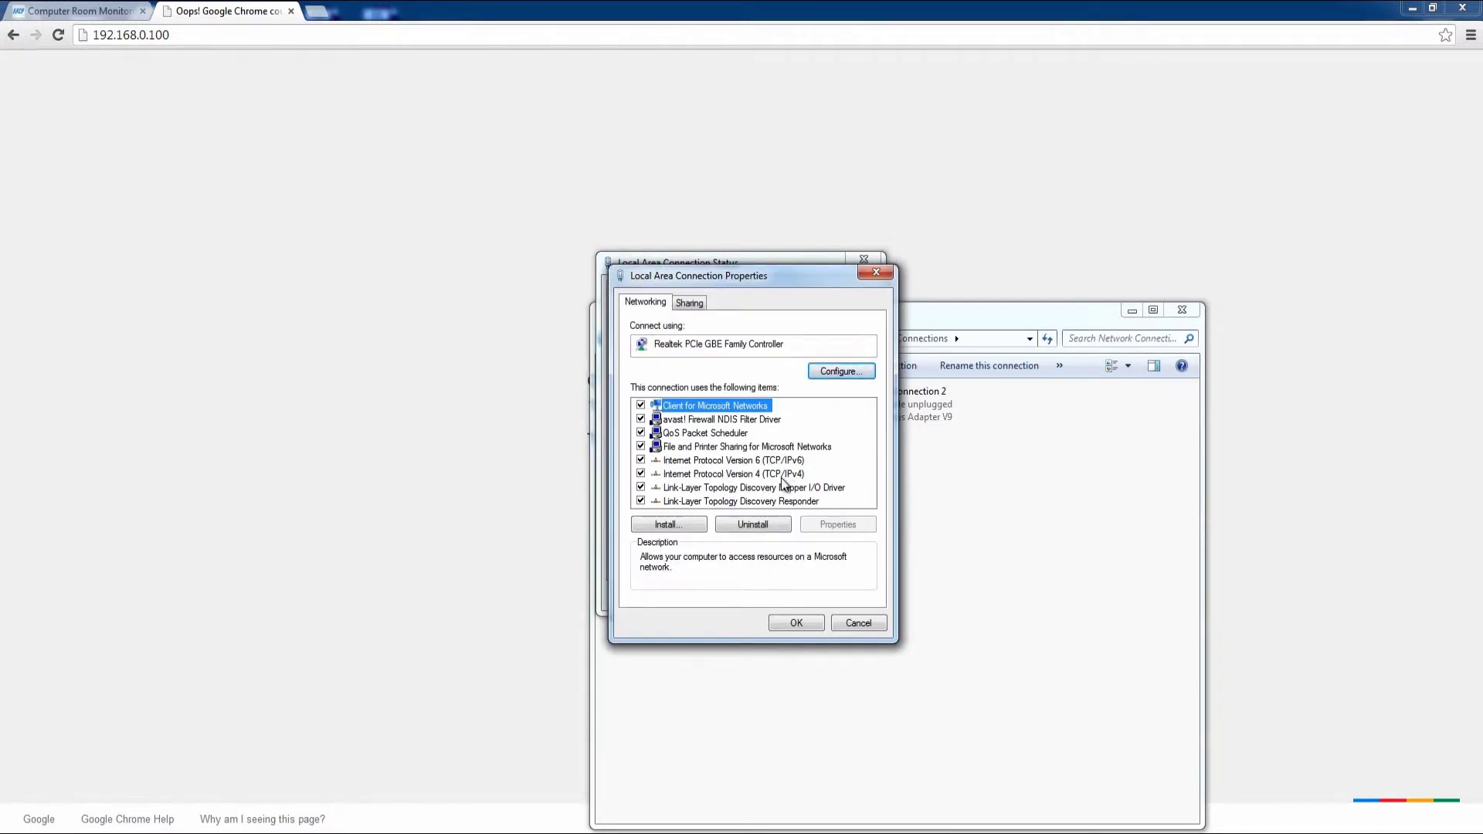
{"action": "left_click", "coordinate": [757, 475]}
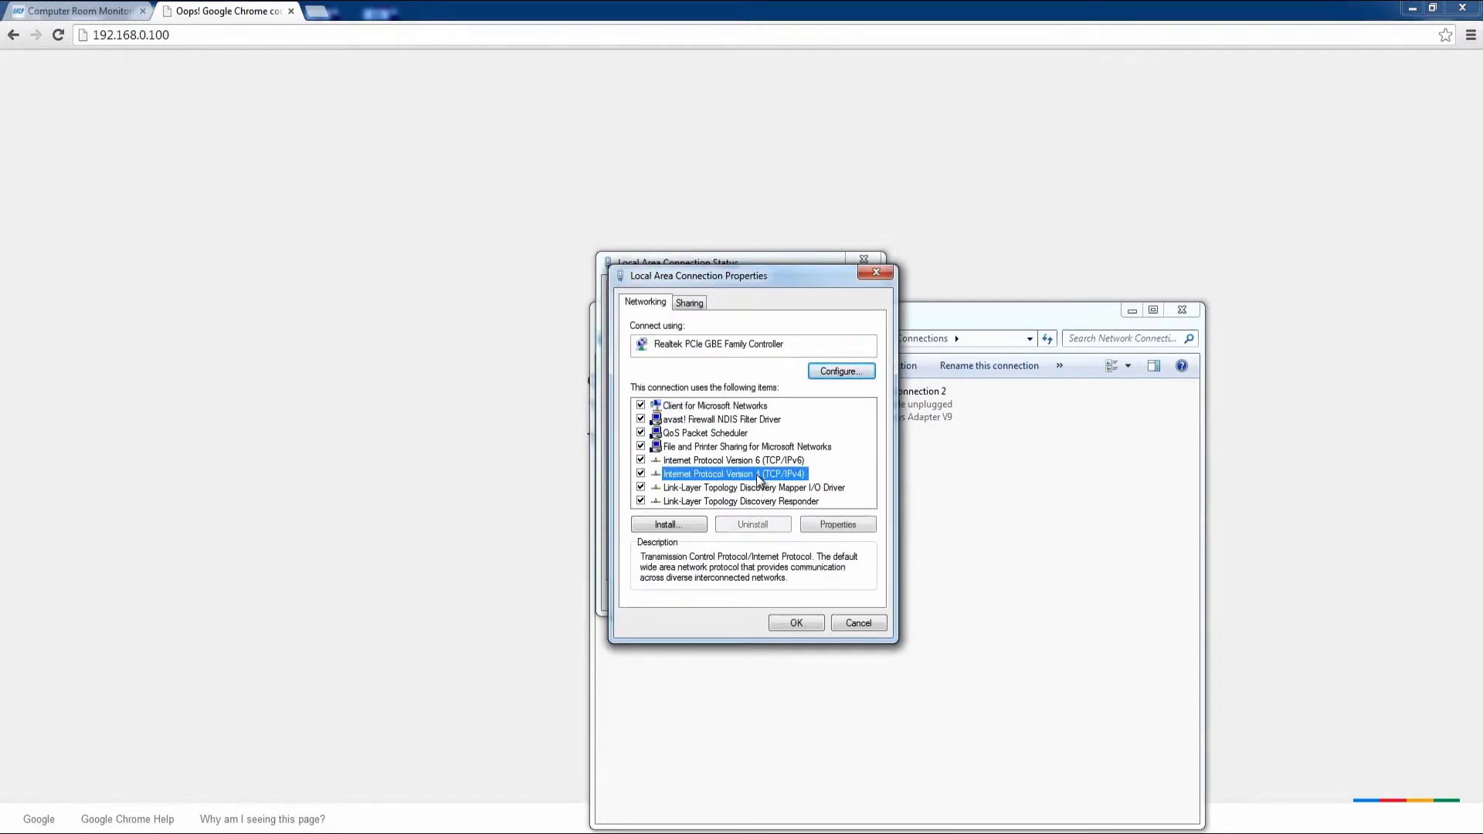
{"action": "left_click", "coordinate": [841, 525]}
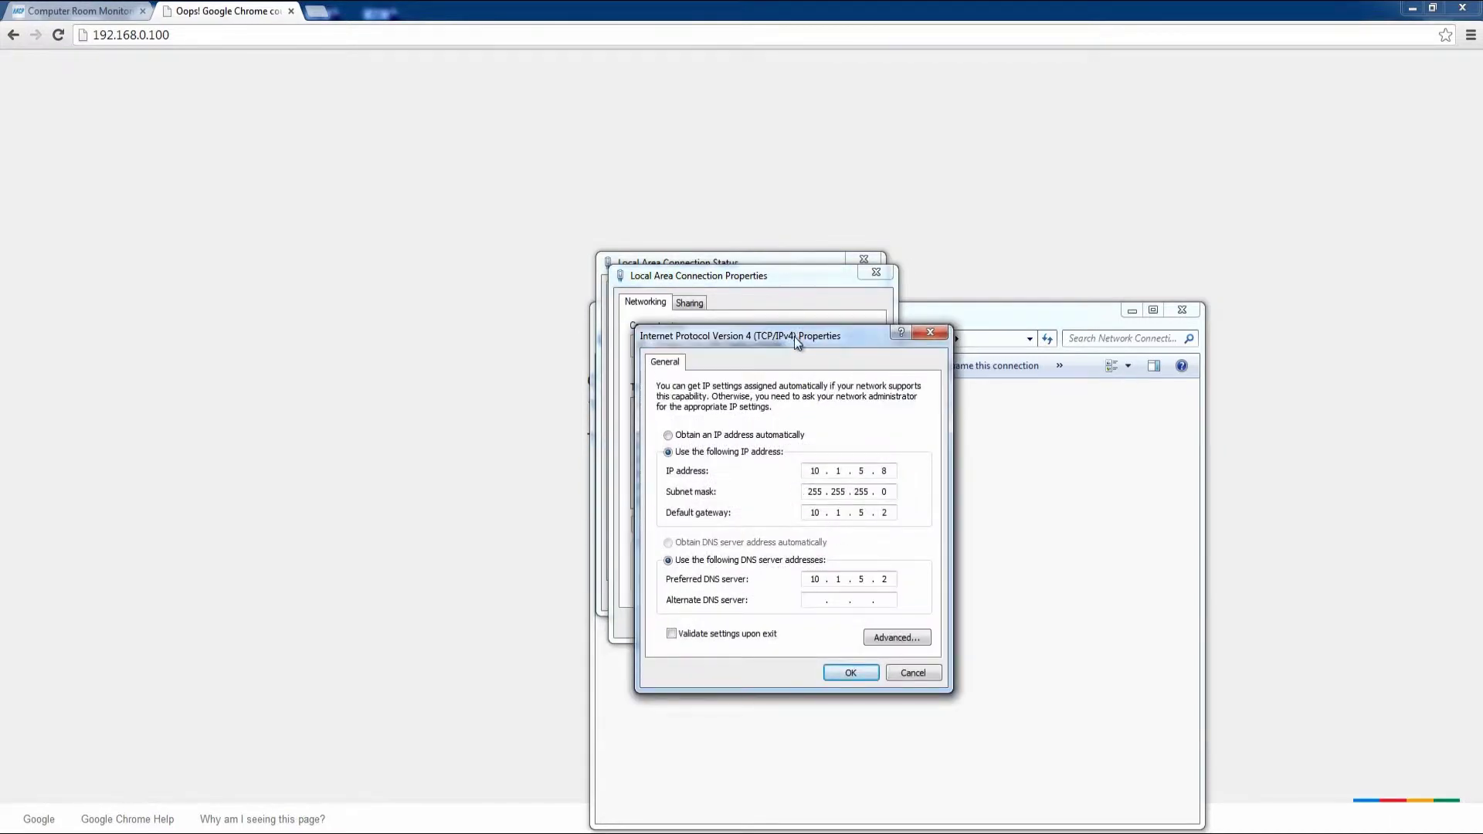
{"action": "left_click_drag", "start_coordinate": [794, 336], "coordinate": [877, 271]}
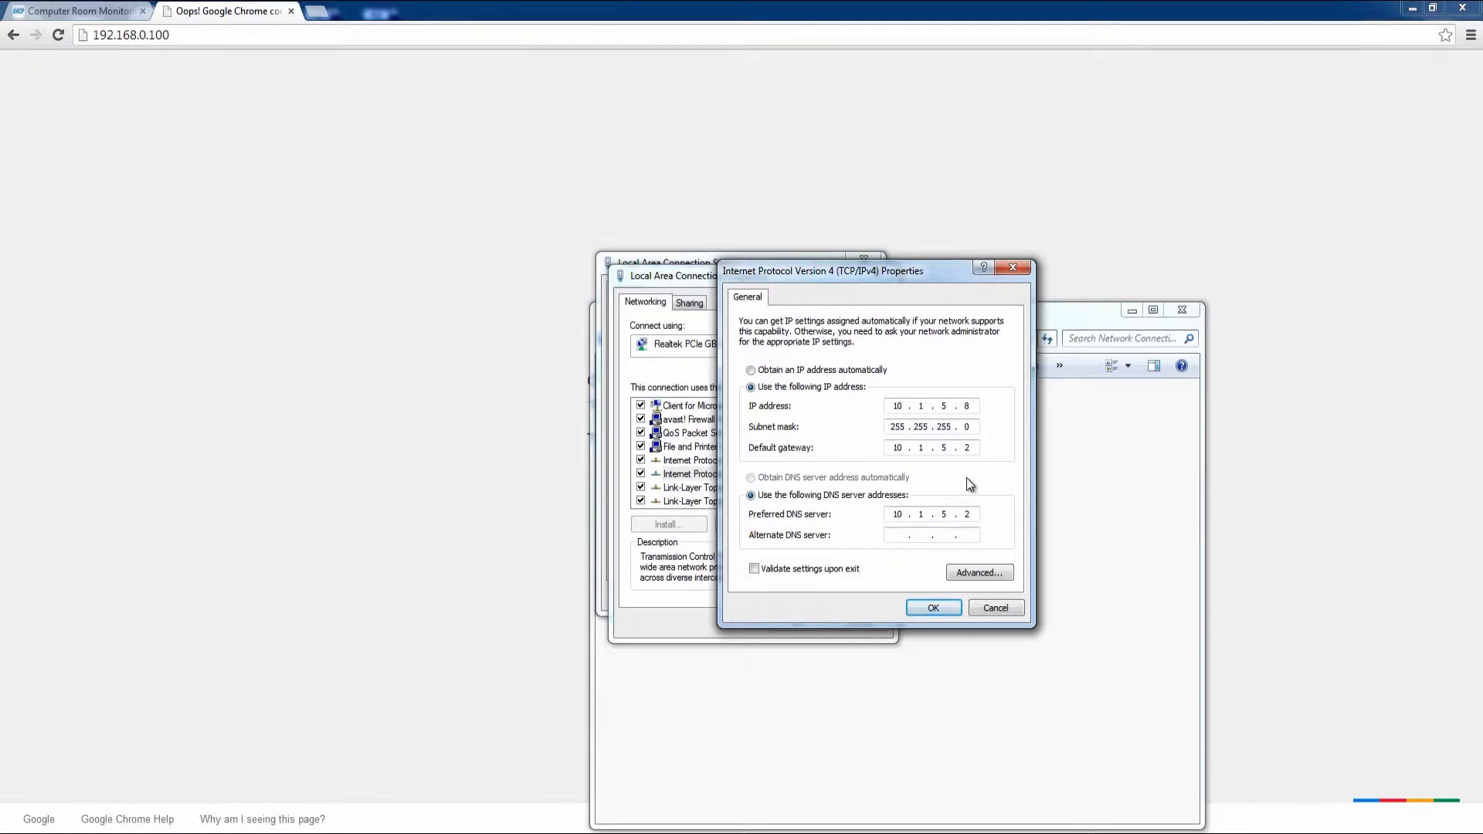
{"action": "left_click", "coordinate": [951, 608]}
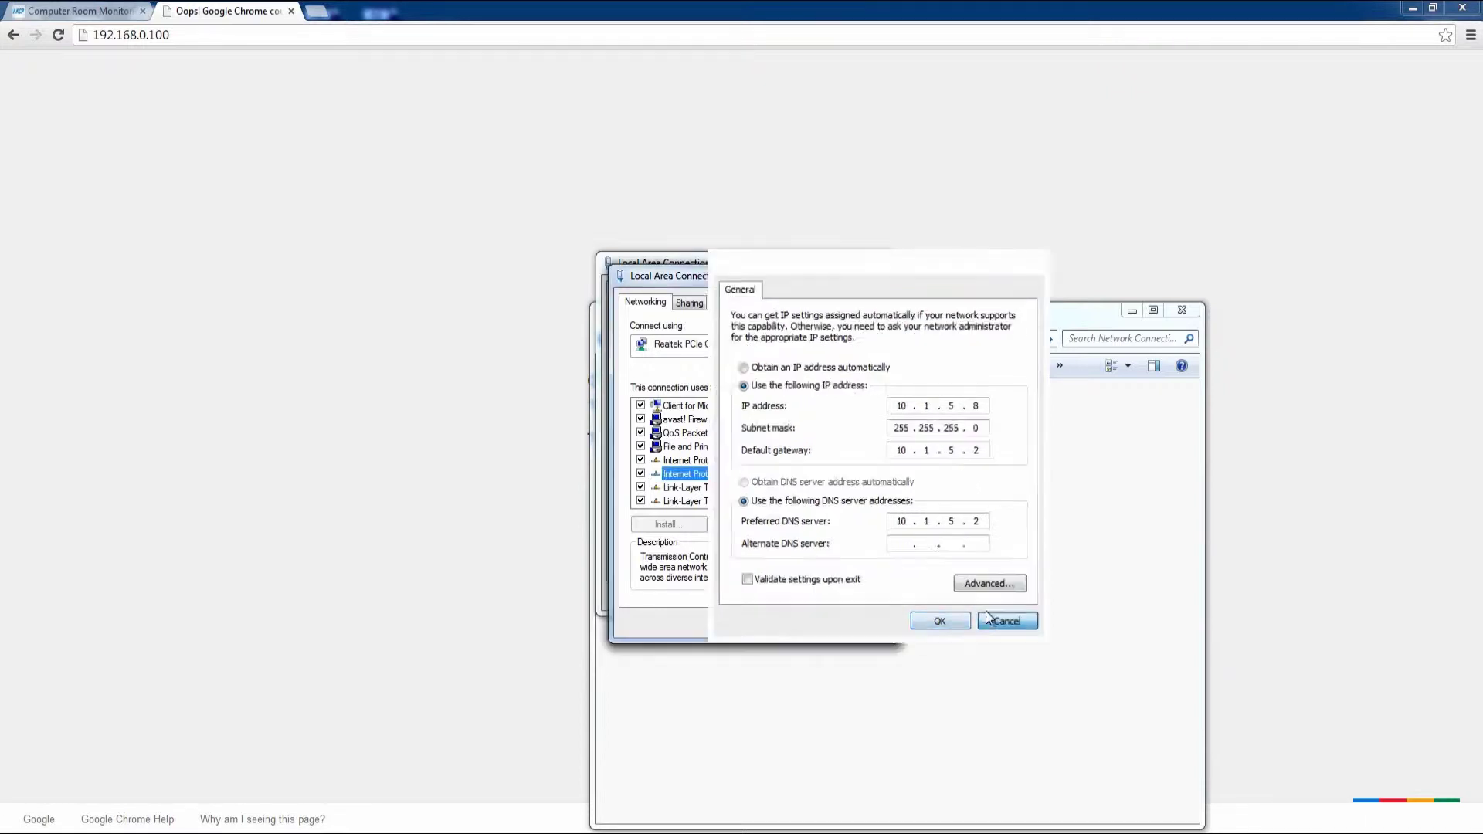
{"action": "left_click", "coordinate": [883, 275]}
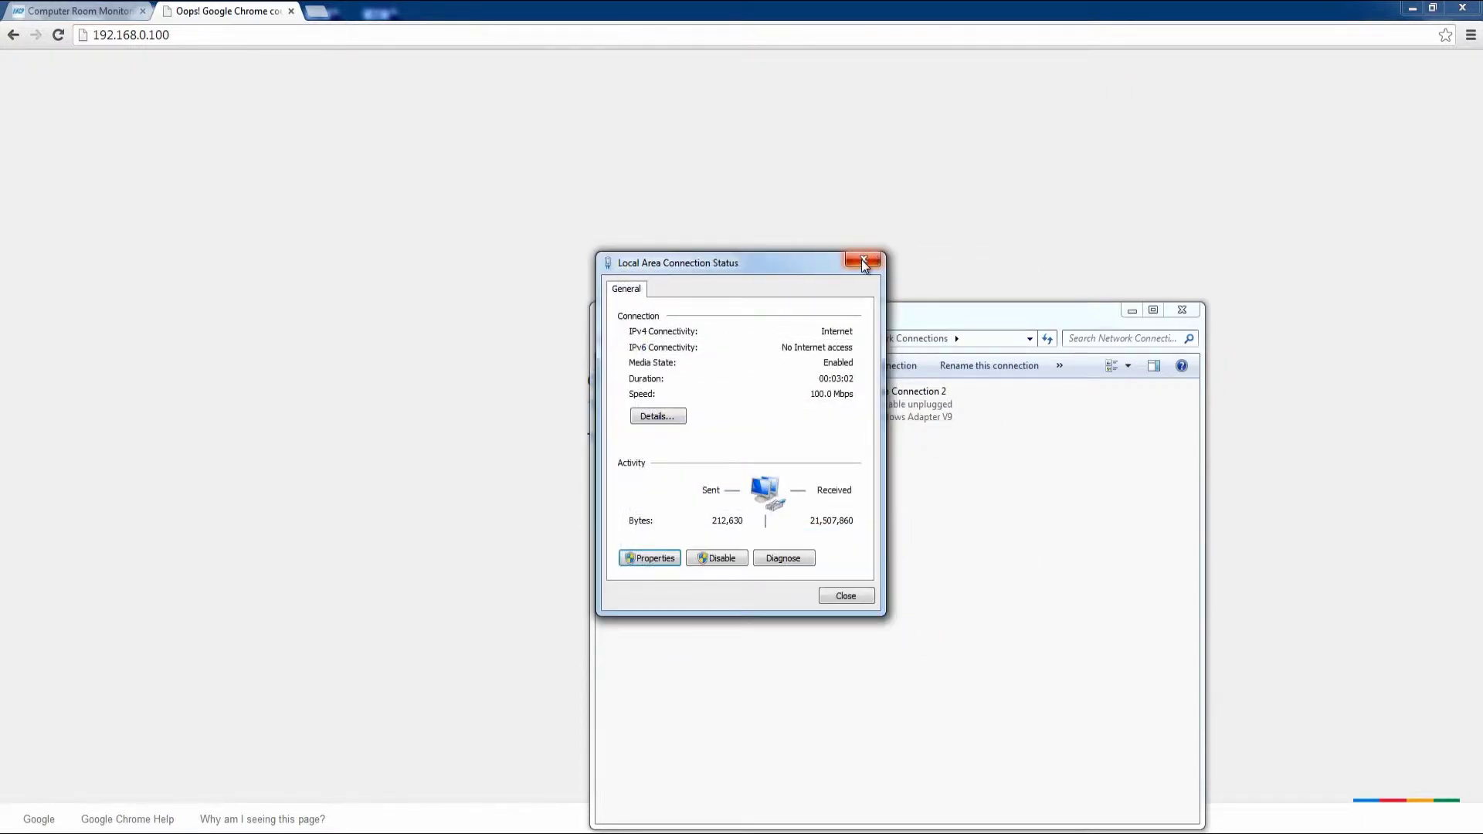
{"action": "left_click", "coordinate": [863, 259]}
Give Local Area Connection static IPv4 192.168.0.99 with mask 255.255.255.0, closing all network windows
{"action": "left_click_drag", "start_coordinate": [1054, 314], "coordinate": [1044, 270]}
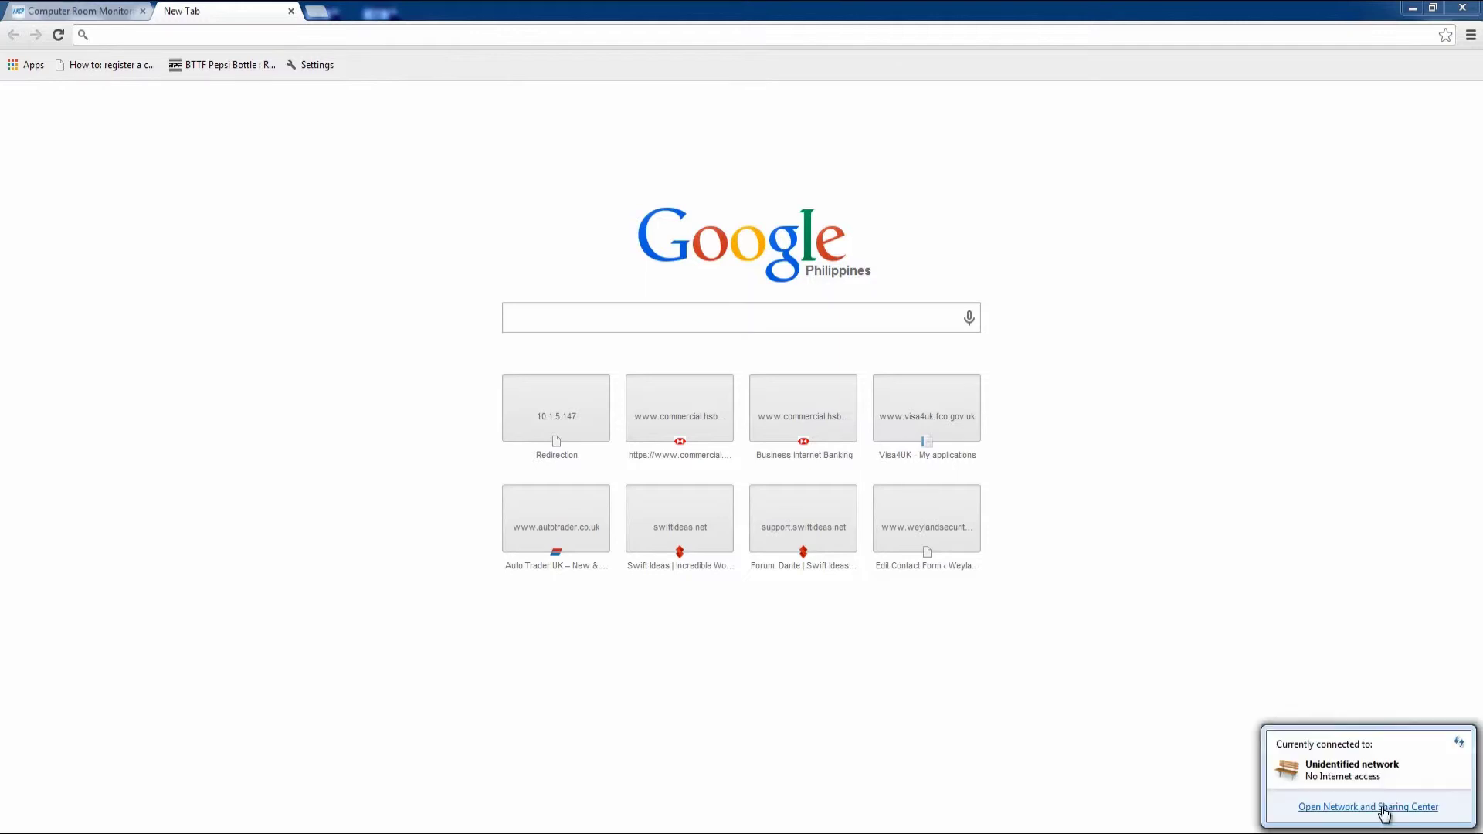
{"action": "left_click", "coordinate": [1306, 805]}
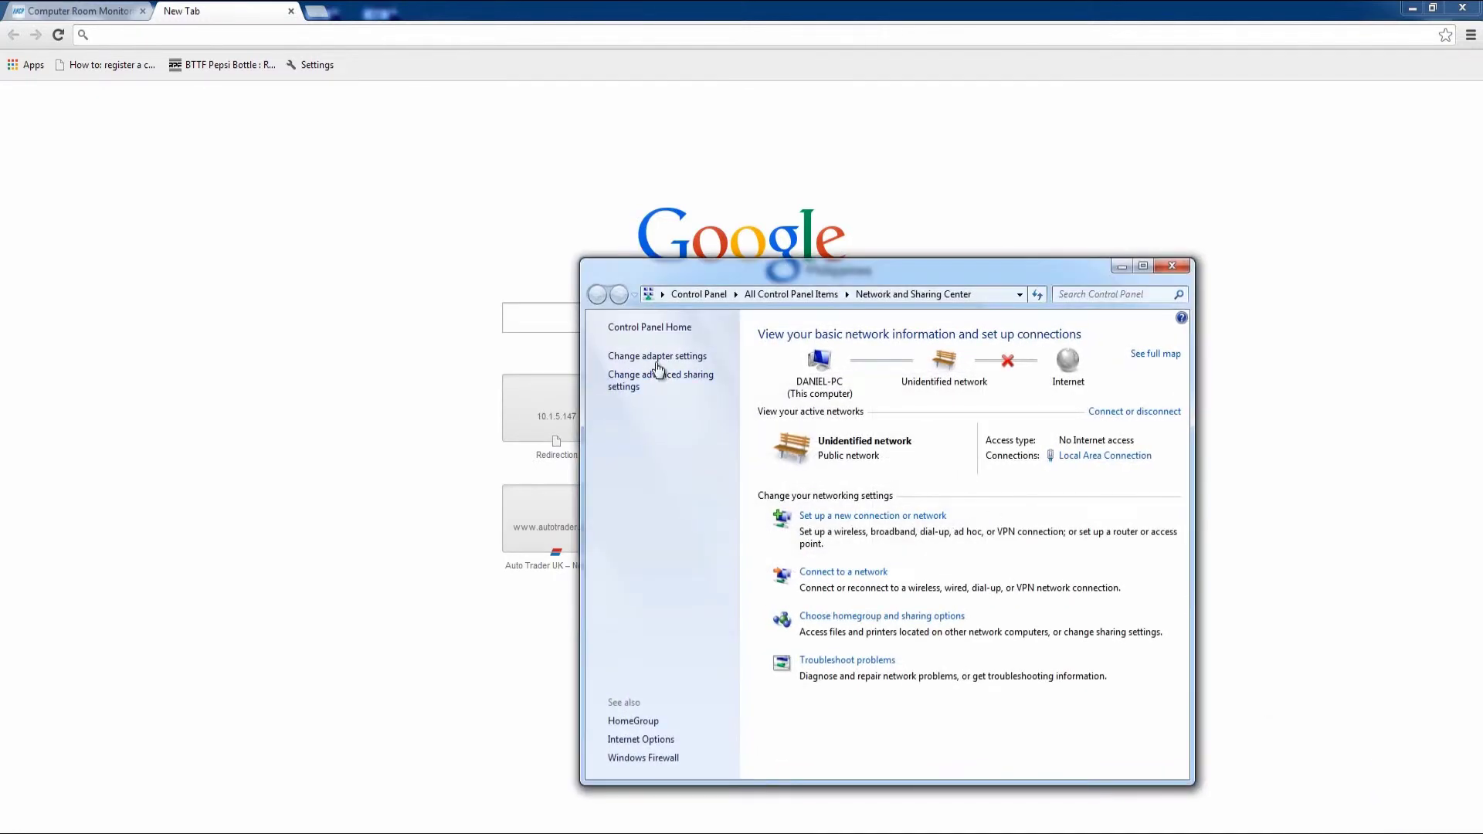
{"action": "left_click", "coordinate": [656, 354]}
{"action": "double_click", "coordinate": [659, 355]}
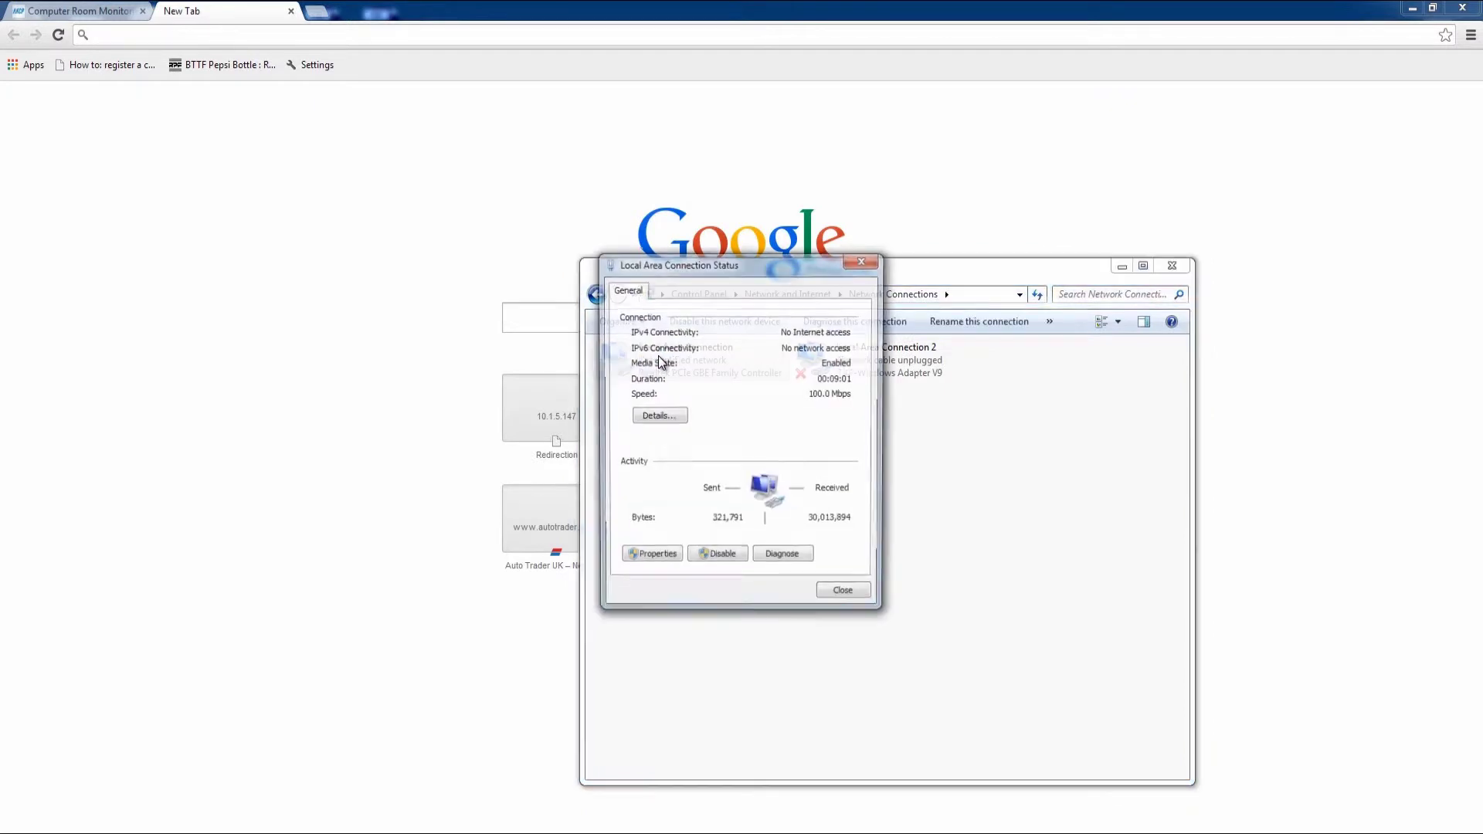
{"action": "left_click", "coordinate": [654, 553]}
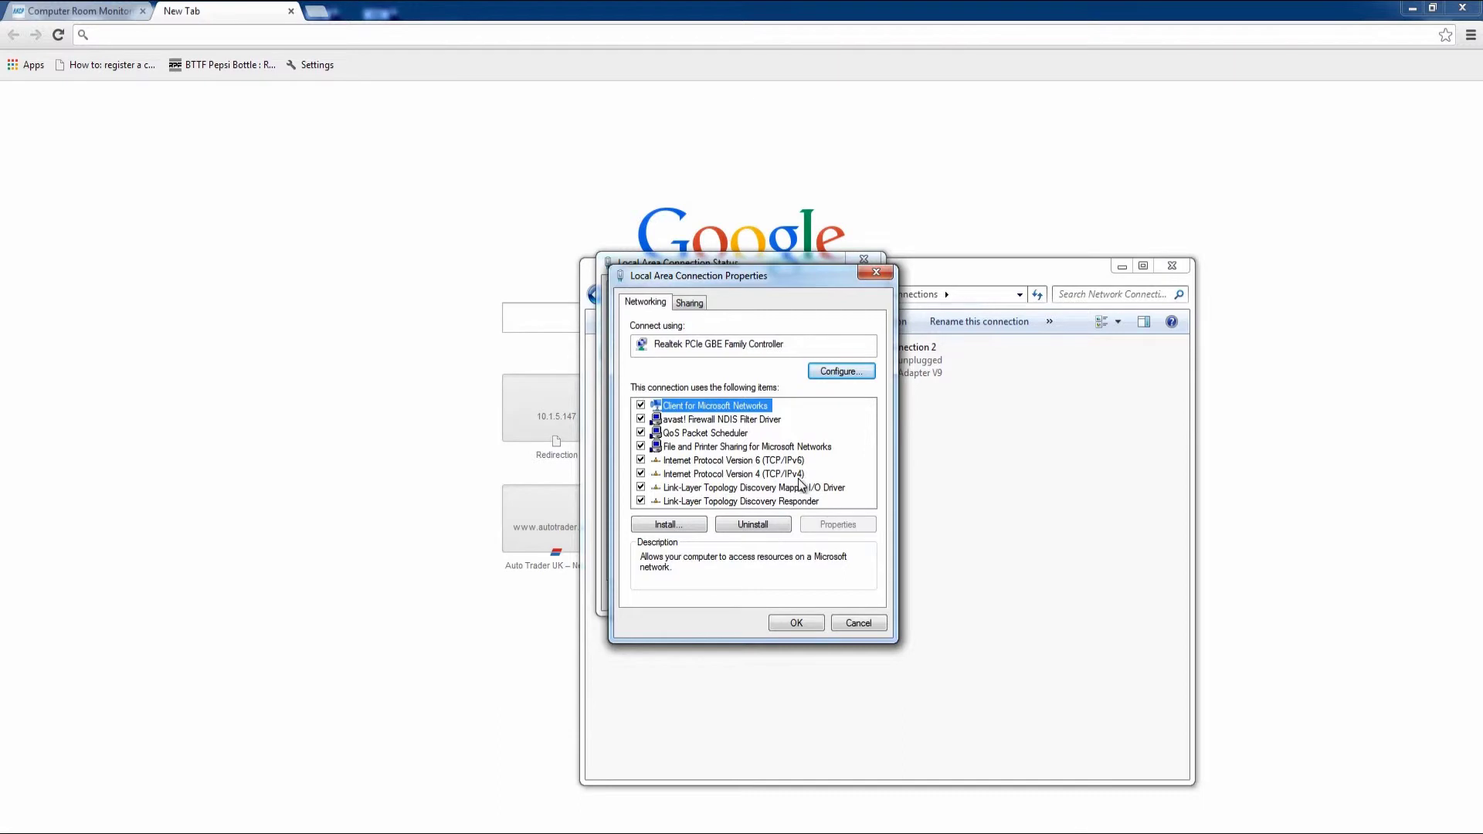
{"action": "left_click", "coordinate": [779, 474]}
{"action": "left_click", "coordinate": [844, 525]}
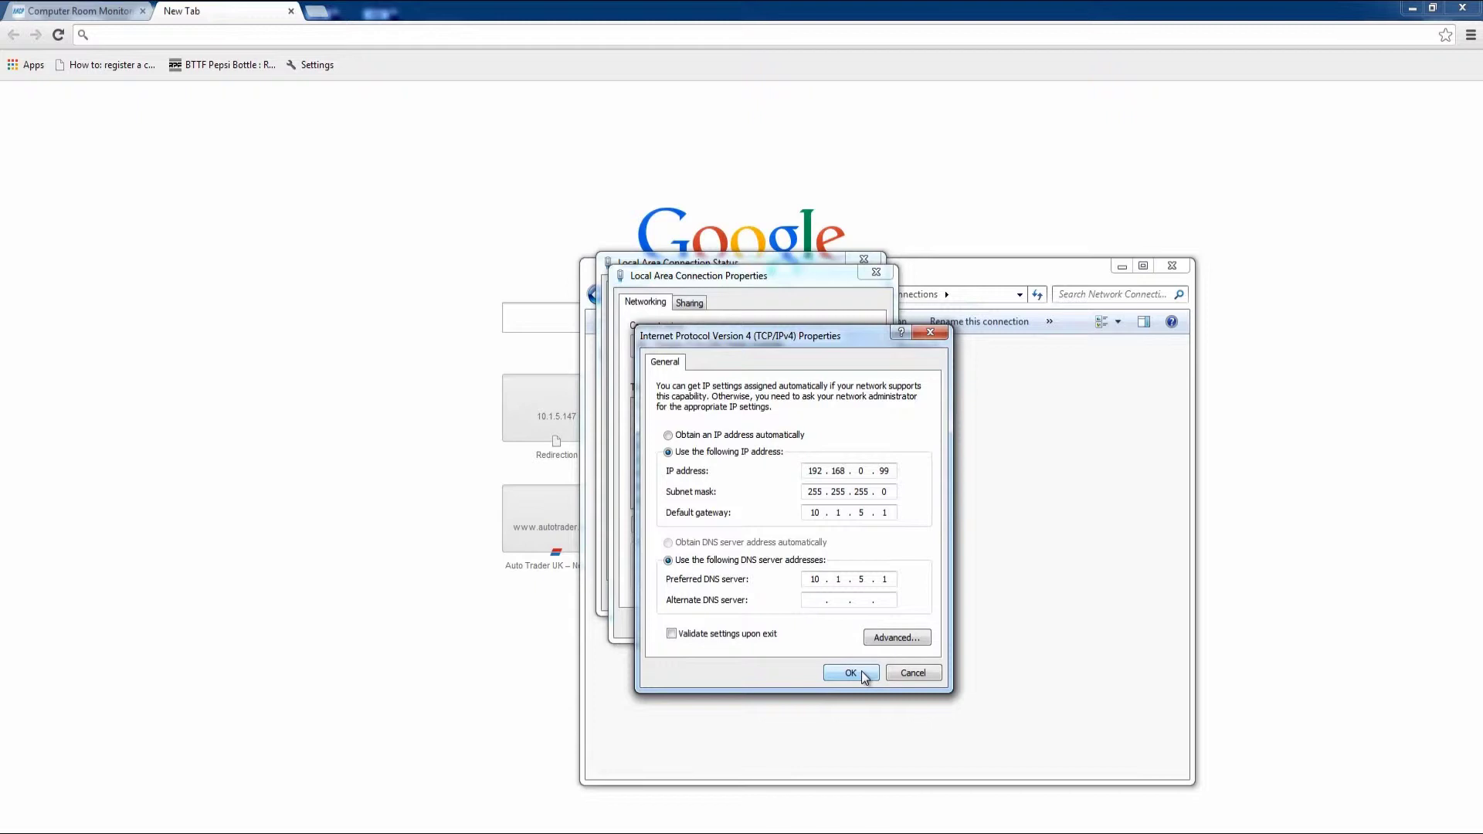
{"action": "left_click", "coordinate": [914, 672]}
{"action": "left_click", "coordinate": [876, 272]}
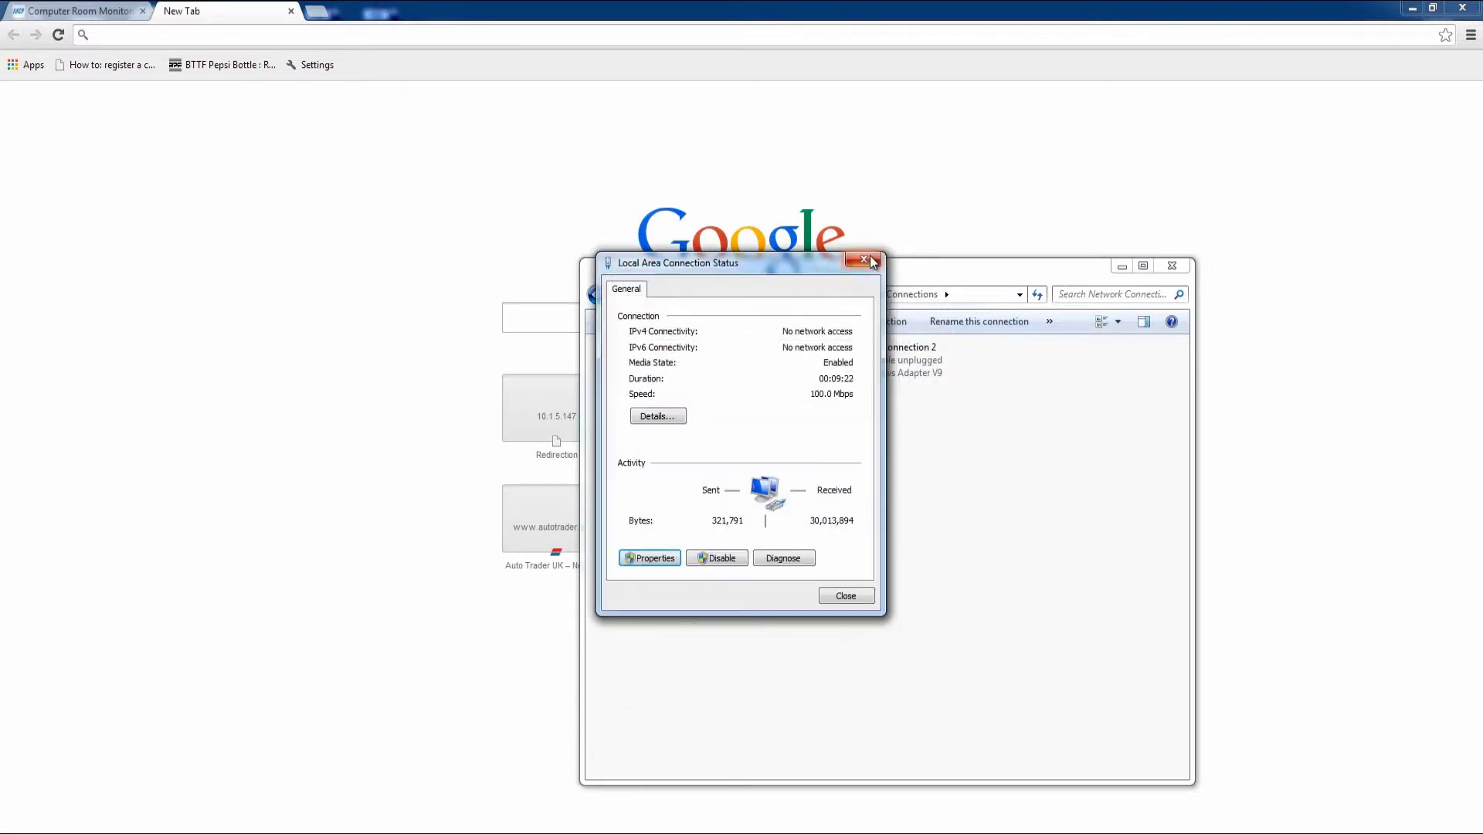
{"action": "left_click", "coordinate": [867, 258]}
{"action": "left_click", "coordinate": [1173, 266]}
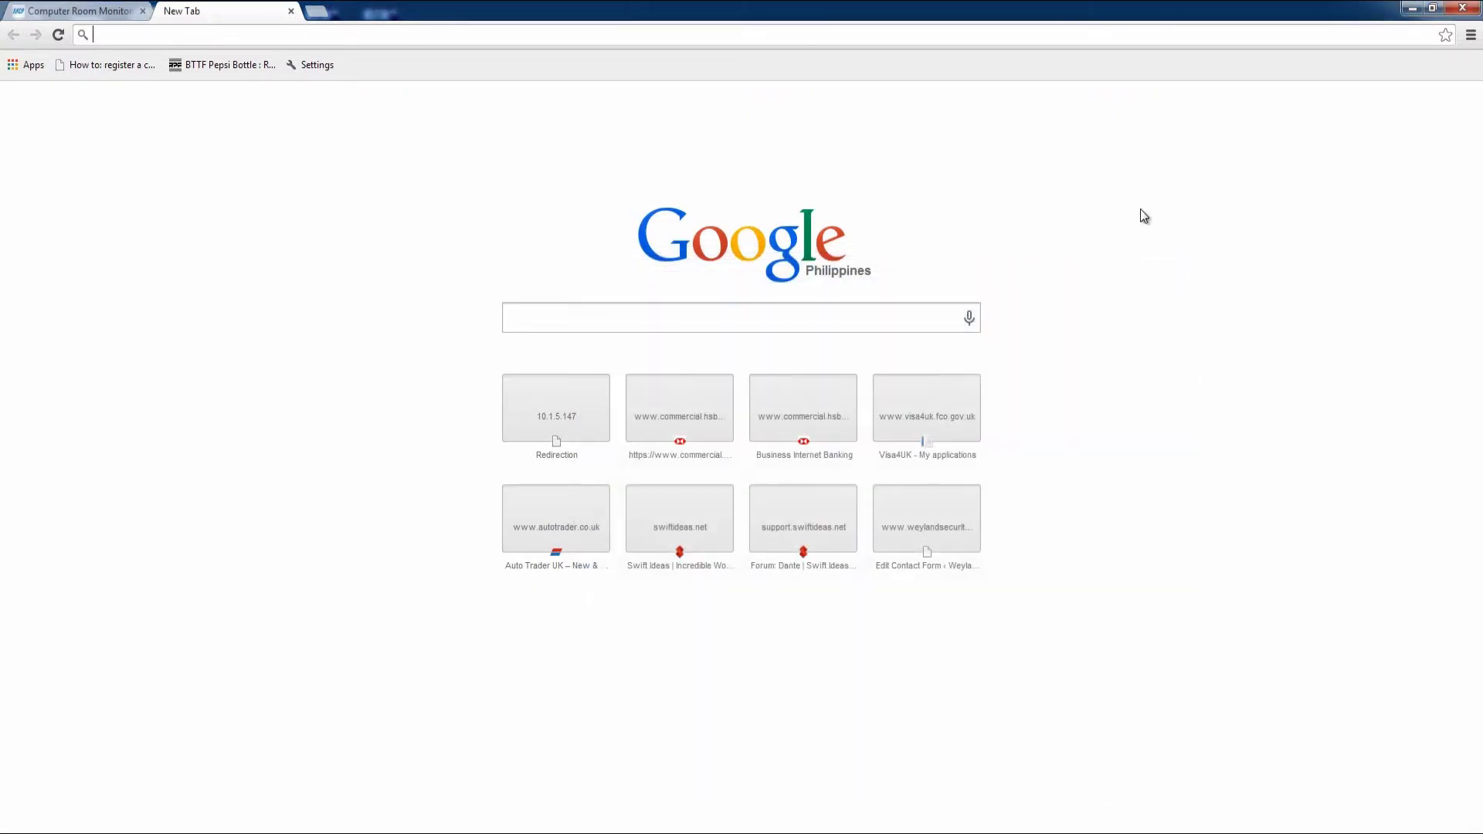
Load the probe's web interface at 192.168.0.100 in a new tab
{"action": "left_click", "coordinate": [865, 31]}
{"action": "type", "text": "19"}
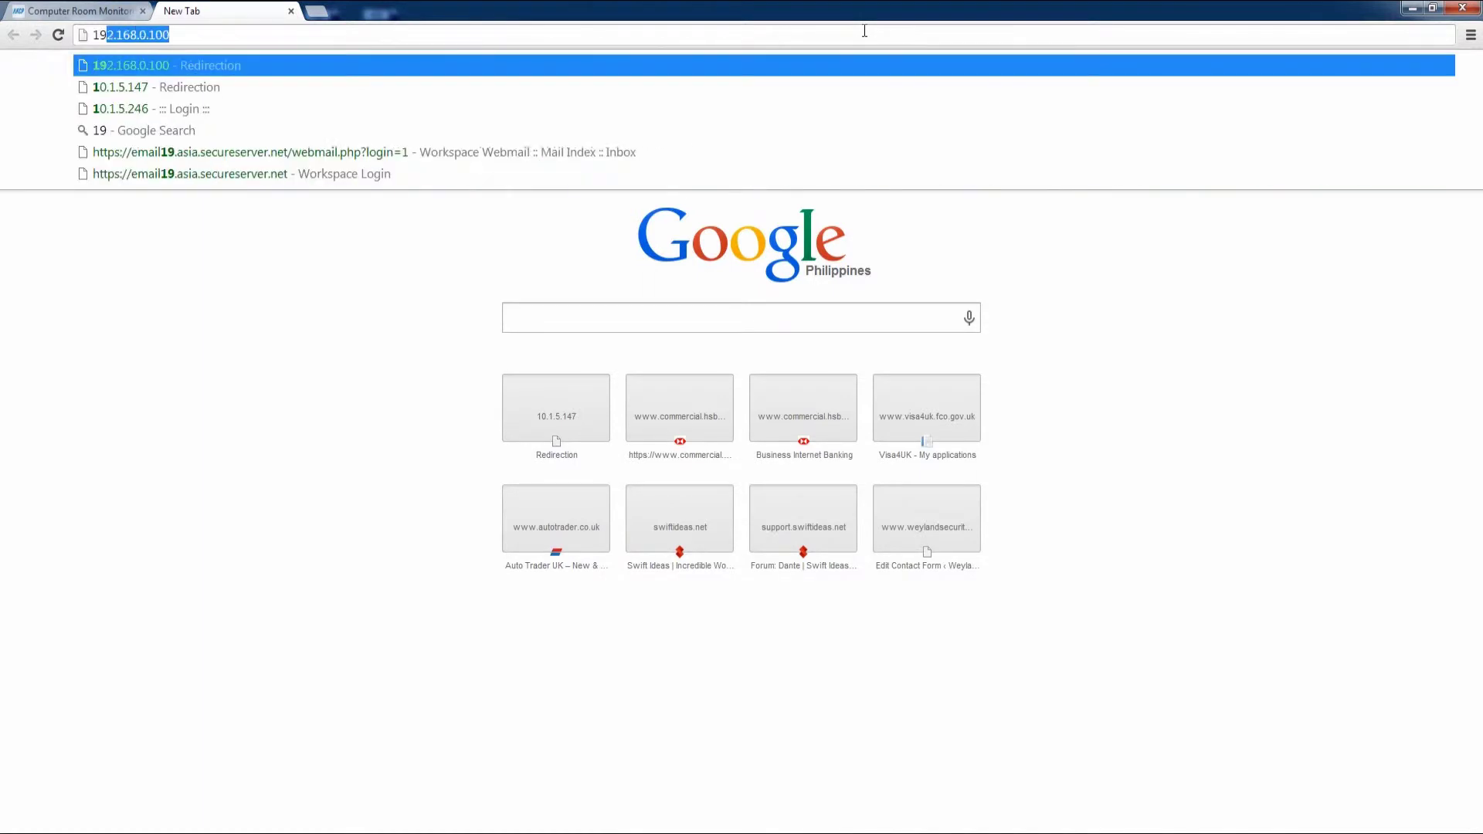
{"action": "type", "text": "2.16"}
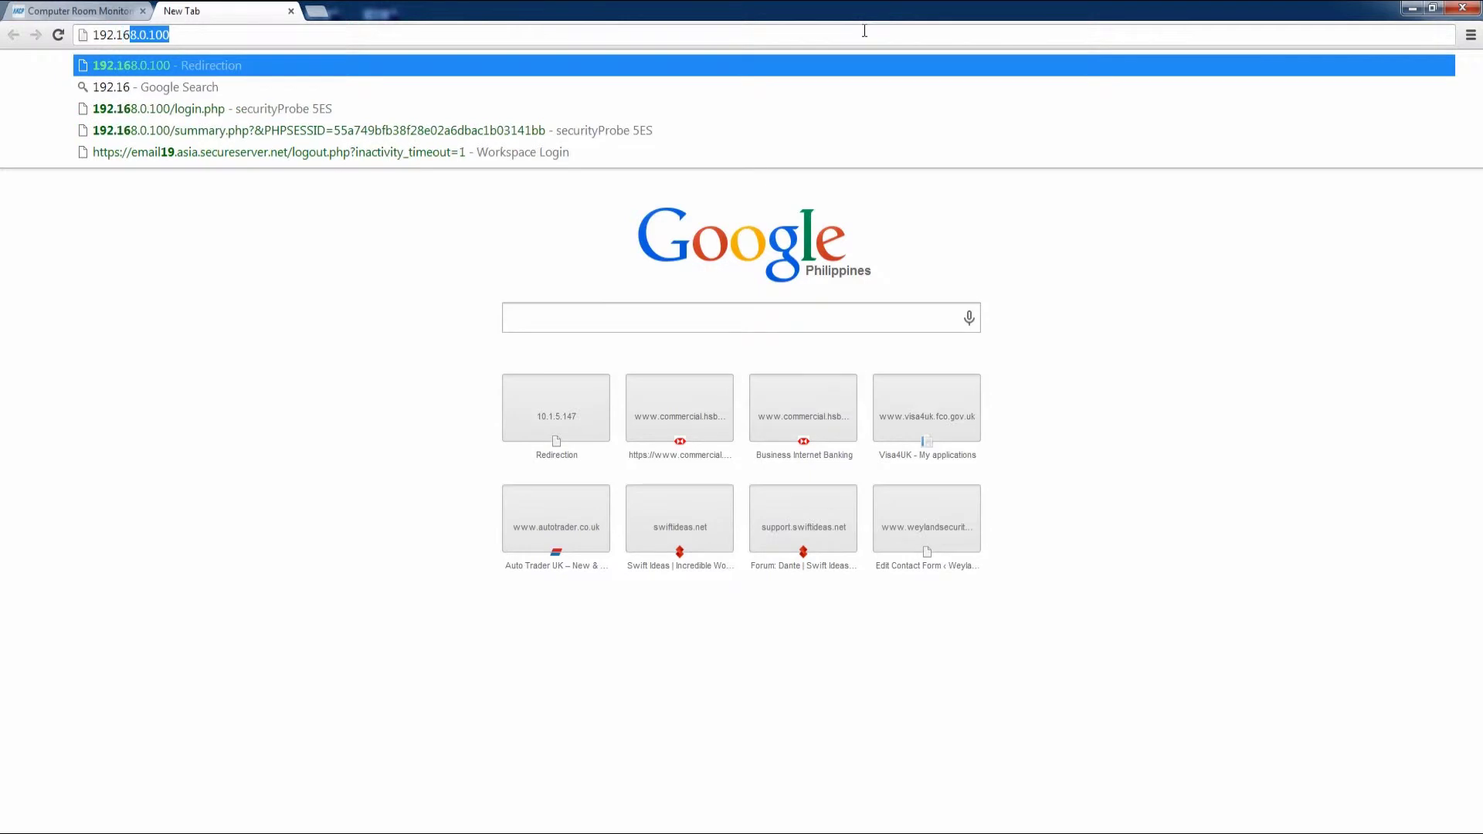
{"action": "type", "text": "8.0.100"}
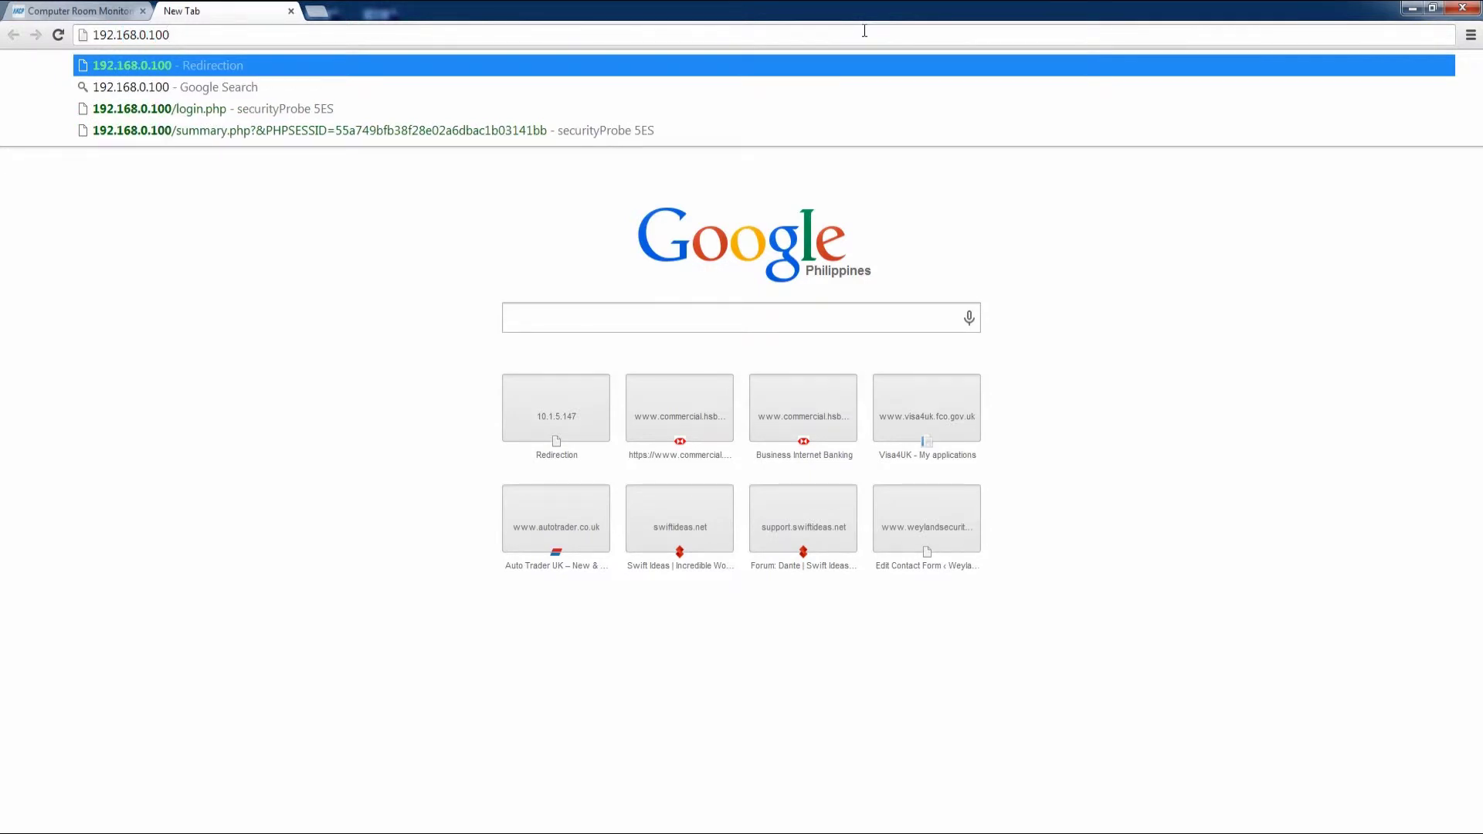
{"action": "key", "text": "Return"}
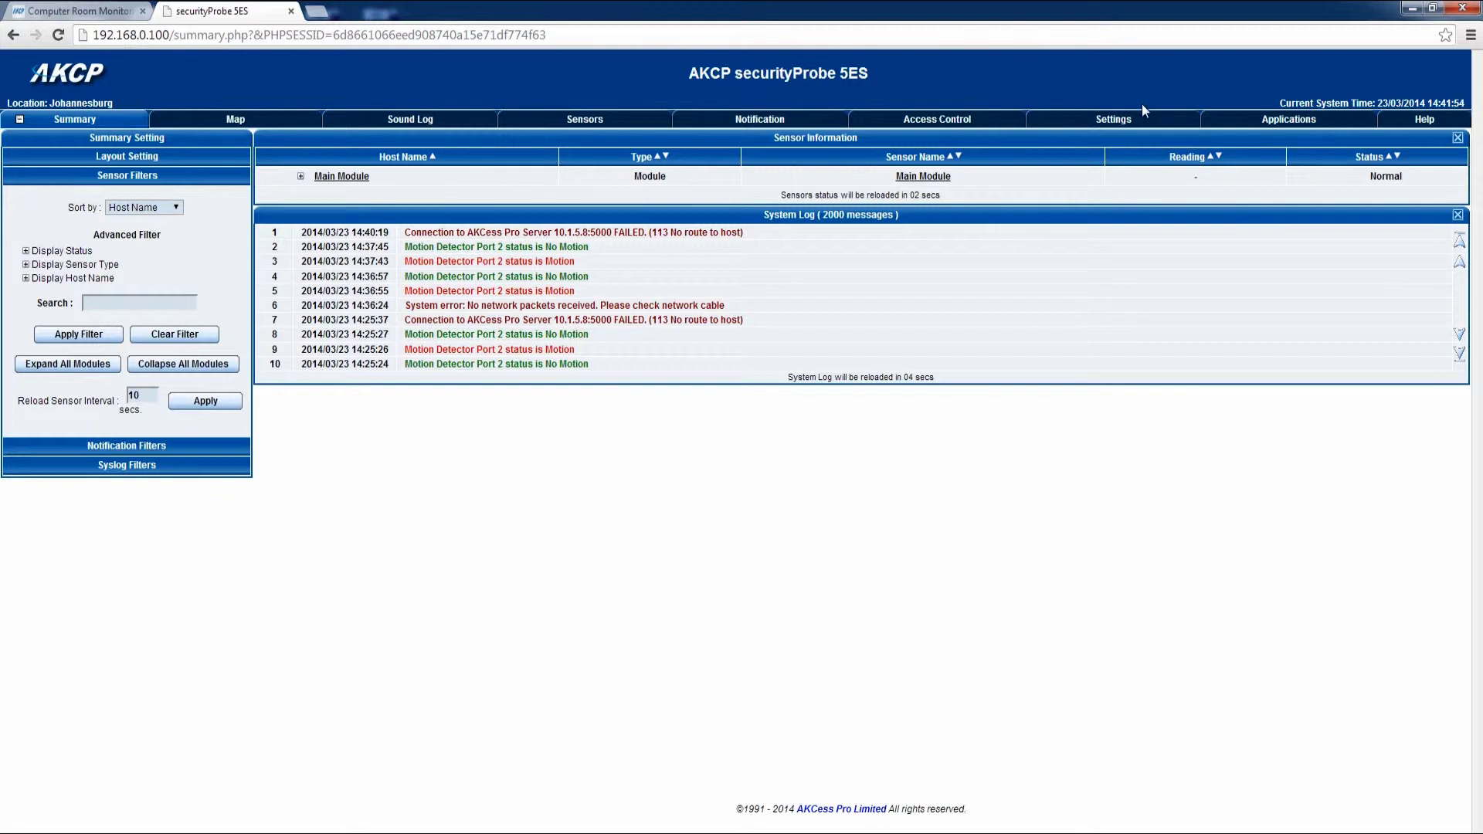
Go to Settings > General > Connectivity > Ethernet Network to view the static IP 192.168.0.100
{"action": "left_click", "coordinate": [1114, 122]}
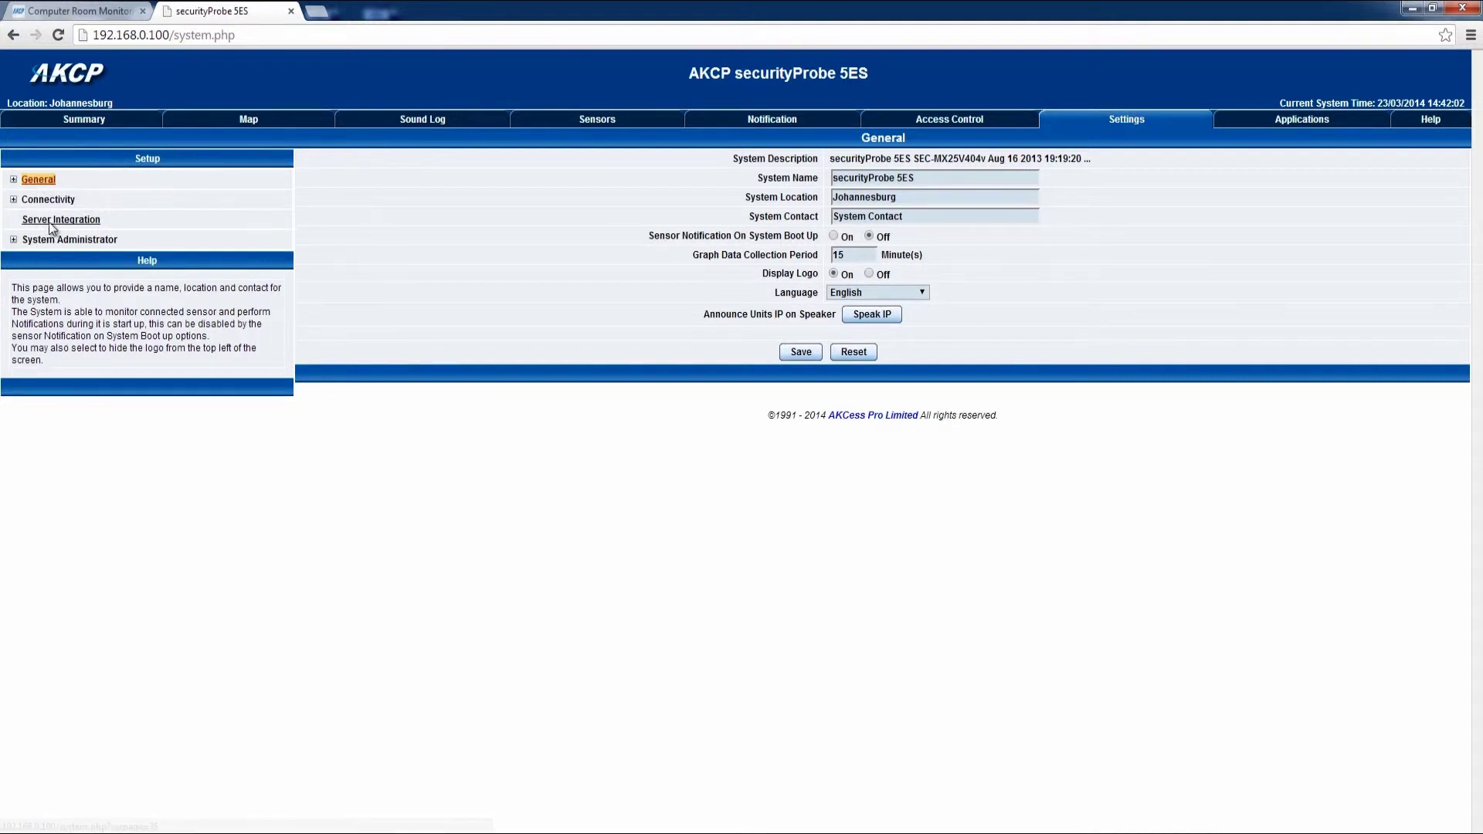
{"action": "left_click", "coordinate": [13, 180]}
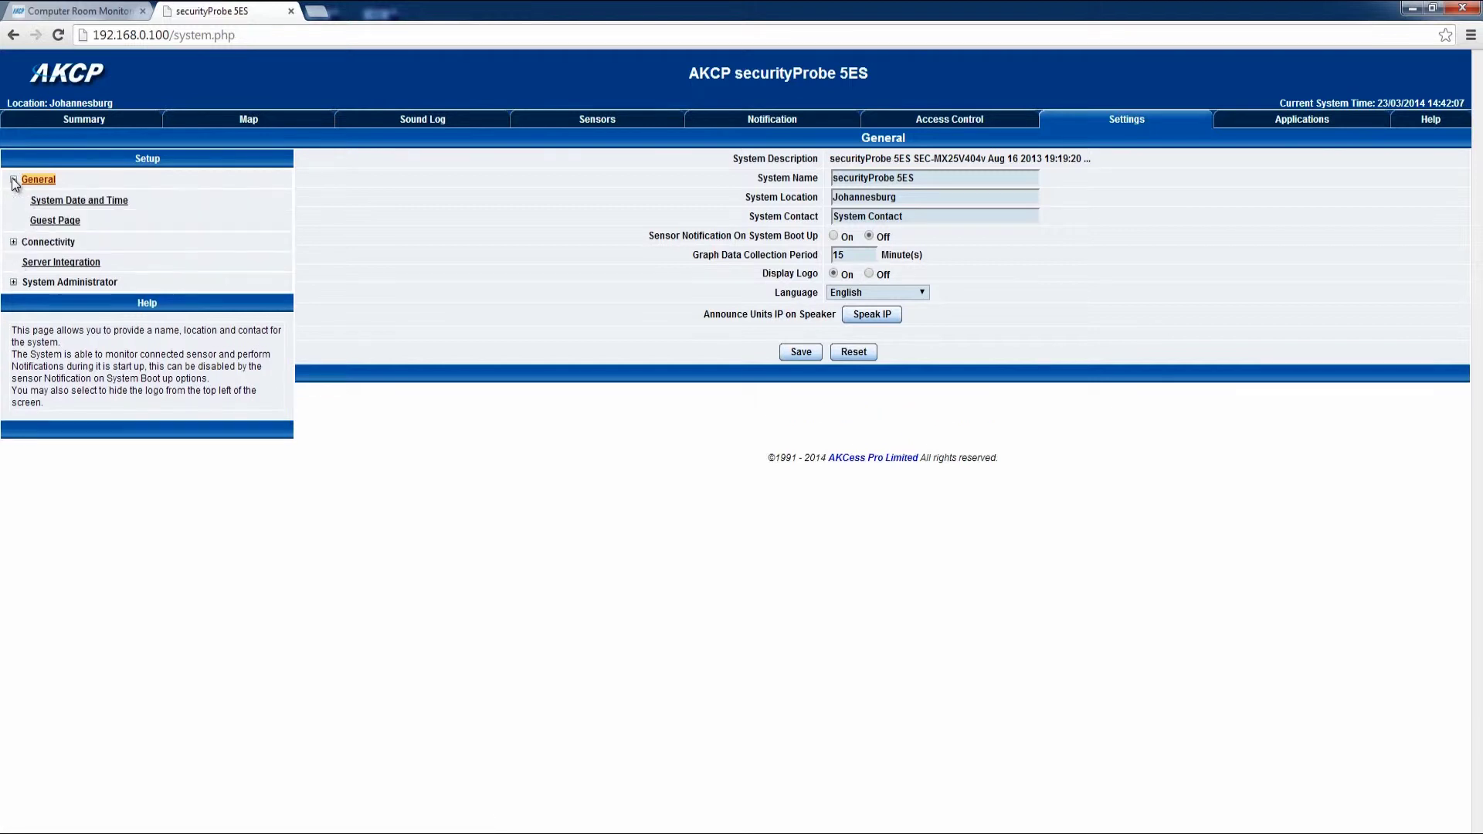
{"action": "left_click", "coordinate": [14, 244]}
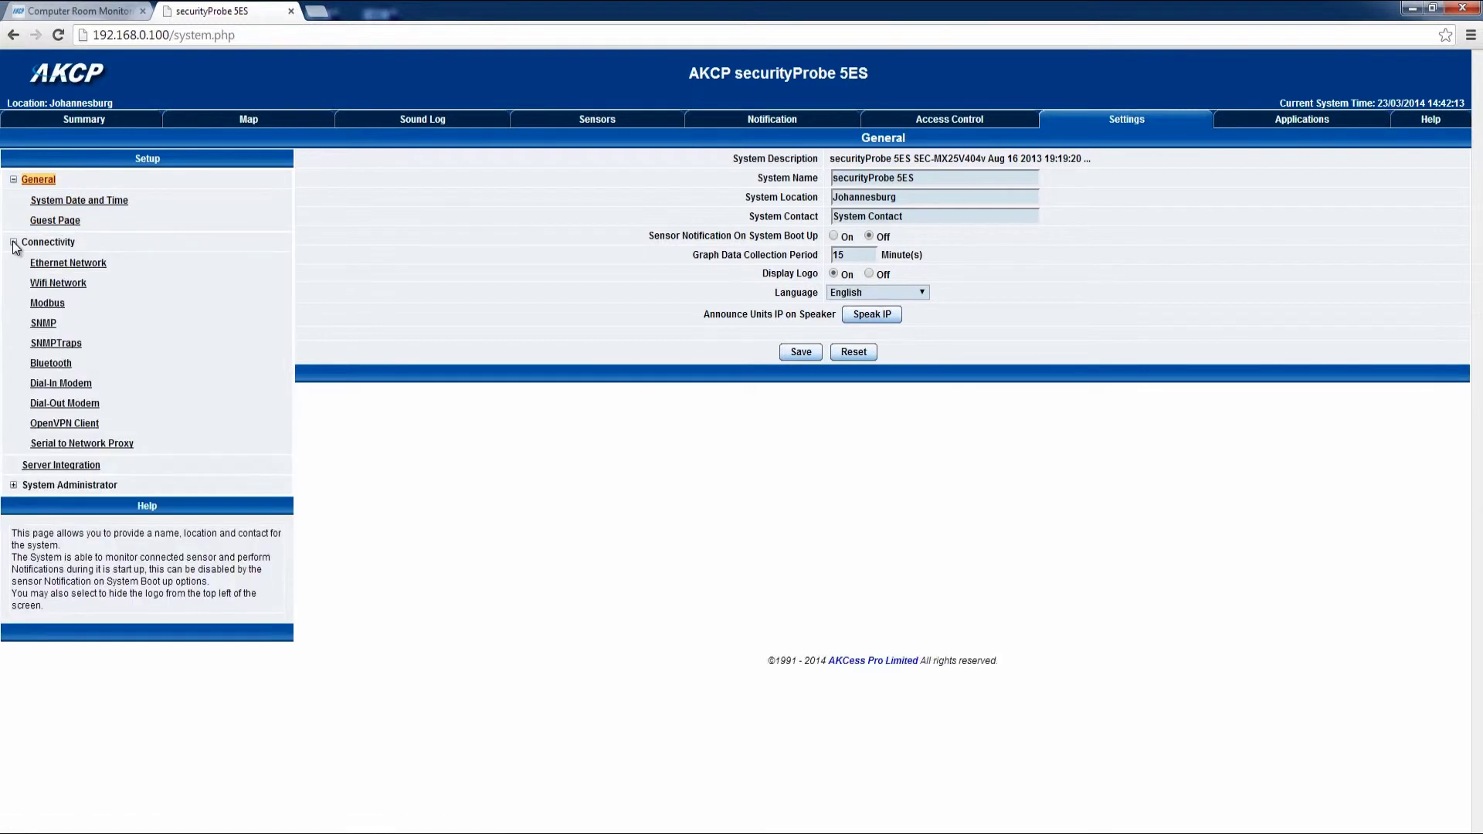
{"action": "left_click", "coordinate": [65, 265]}
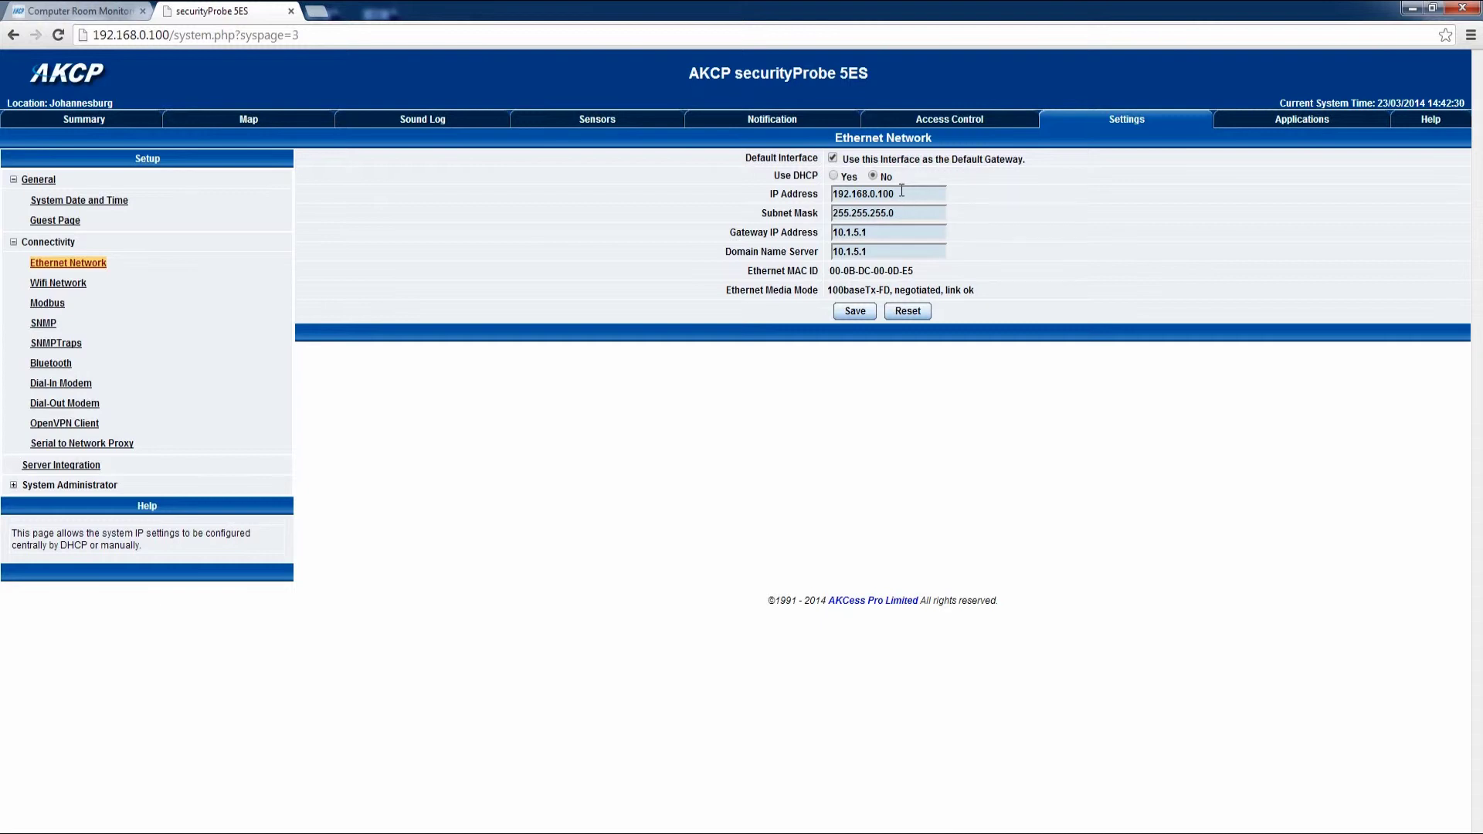
Replace the probe's IP address with 10.1.5.147 and save the Ethernet settings
{"action": "left_click_drag", "start_coordinate": [900, 193], "coordinate": [831, 193]}
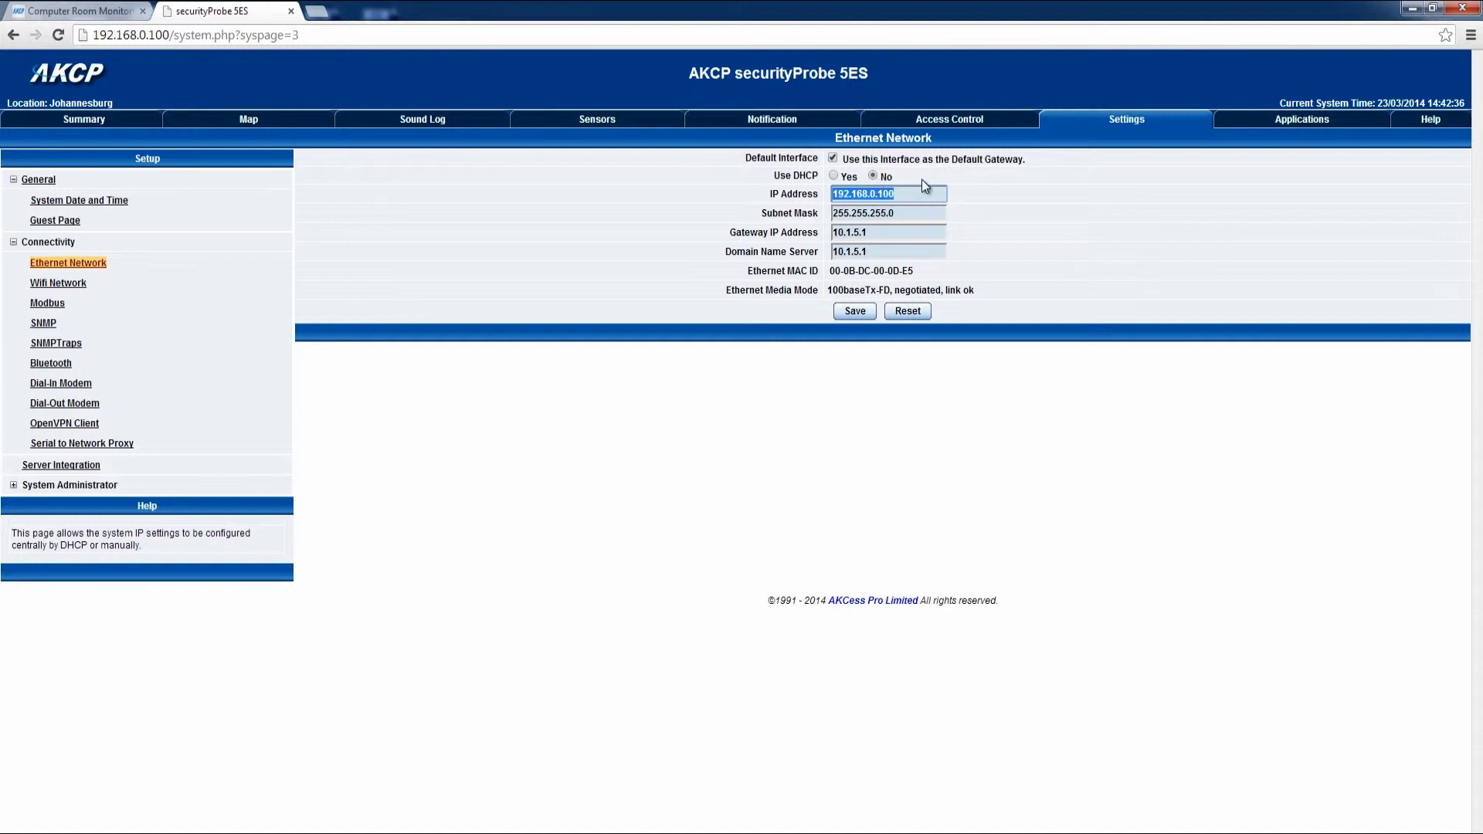
{"action": "type", "text": "10.1.5."}
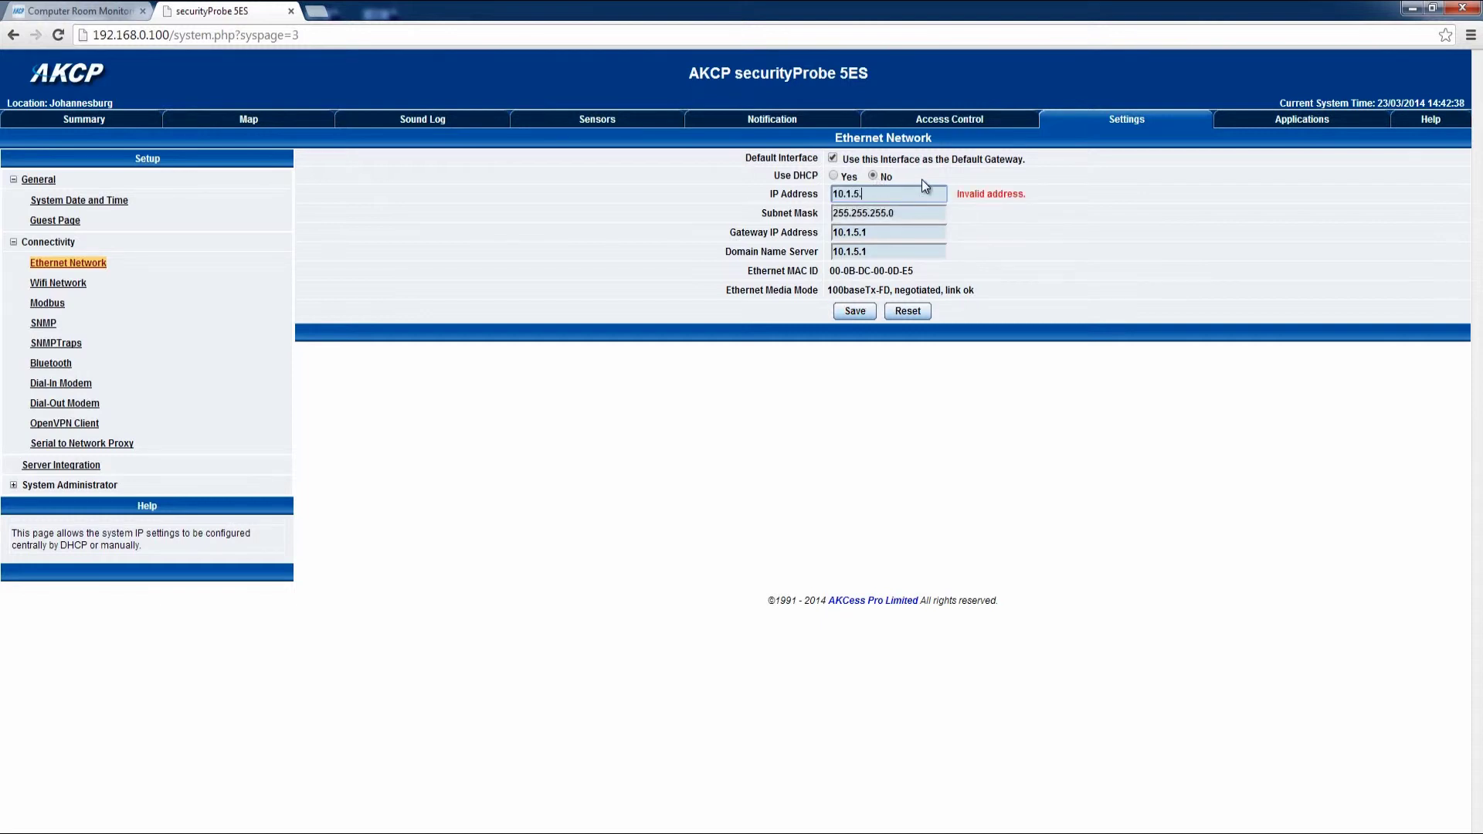
{"action": "type", "text": "147"}
{"action": "left_click", "coordinate": [878, 233]}
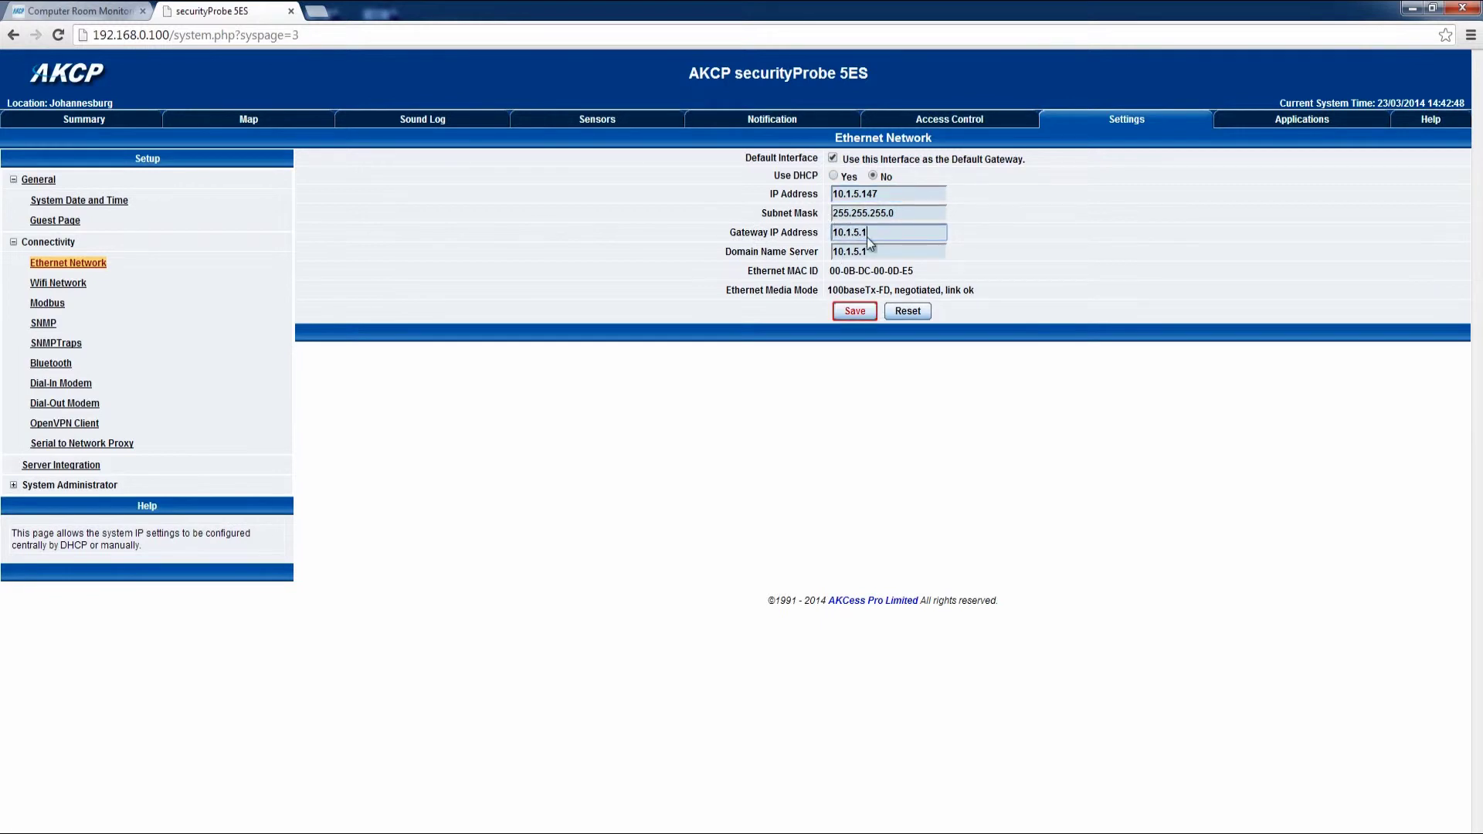
{"action": "left_click", "coordinate": [855, 313]}
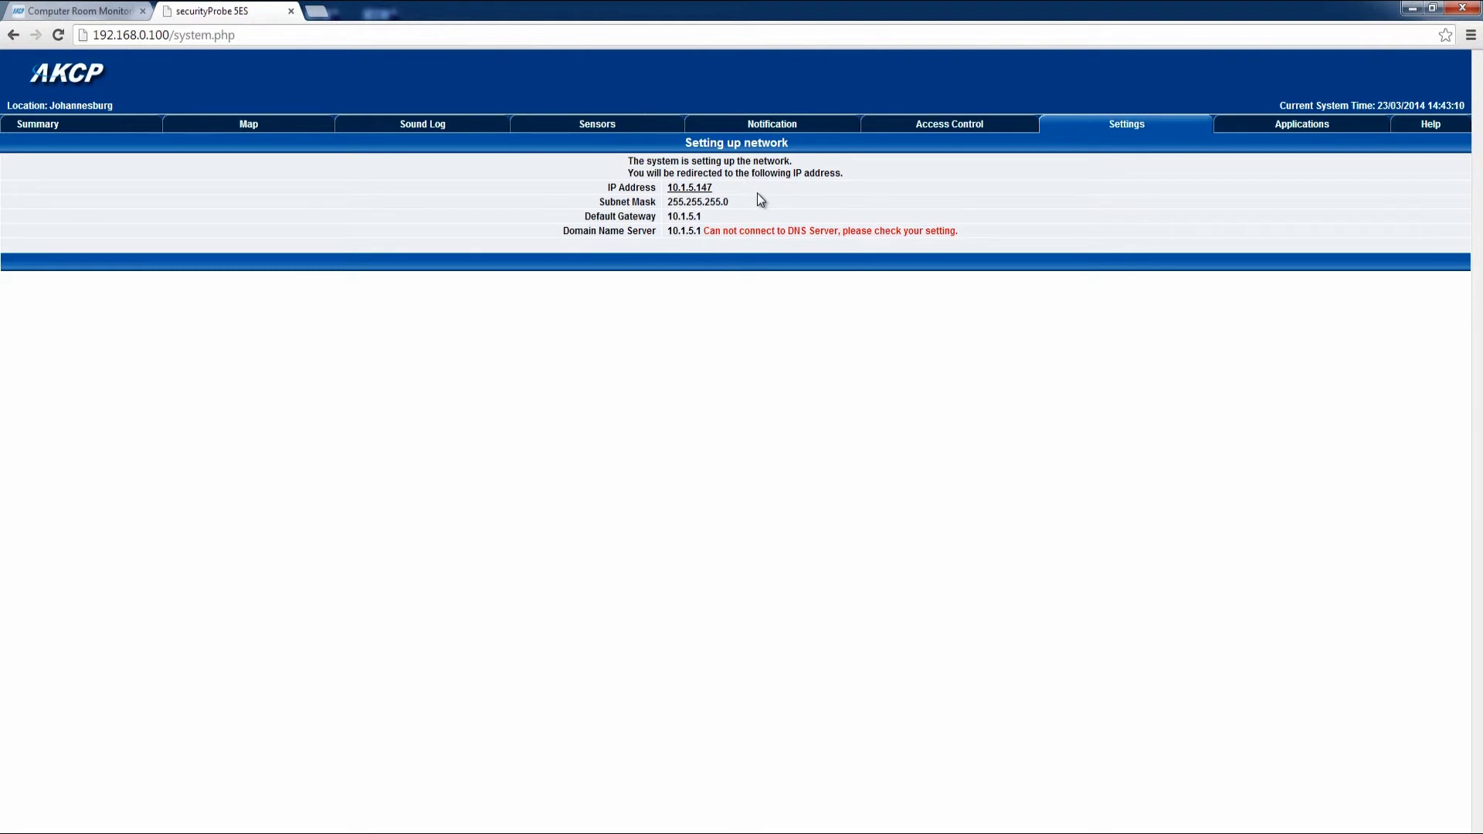
Close the probe tab and confirm the PC's wired connection uses 10.1.5.8 with gateway 10.1.5.1
{"action": "key", "text": "ctrl+w"}
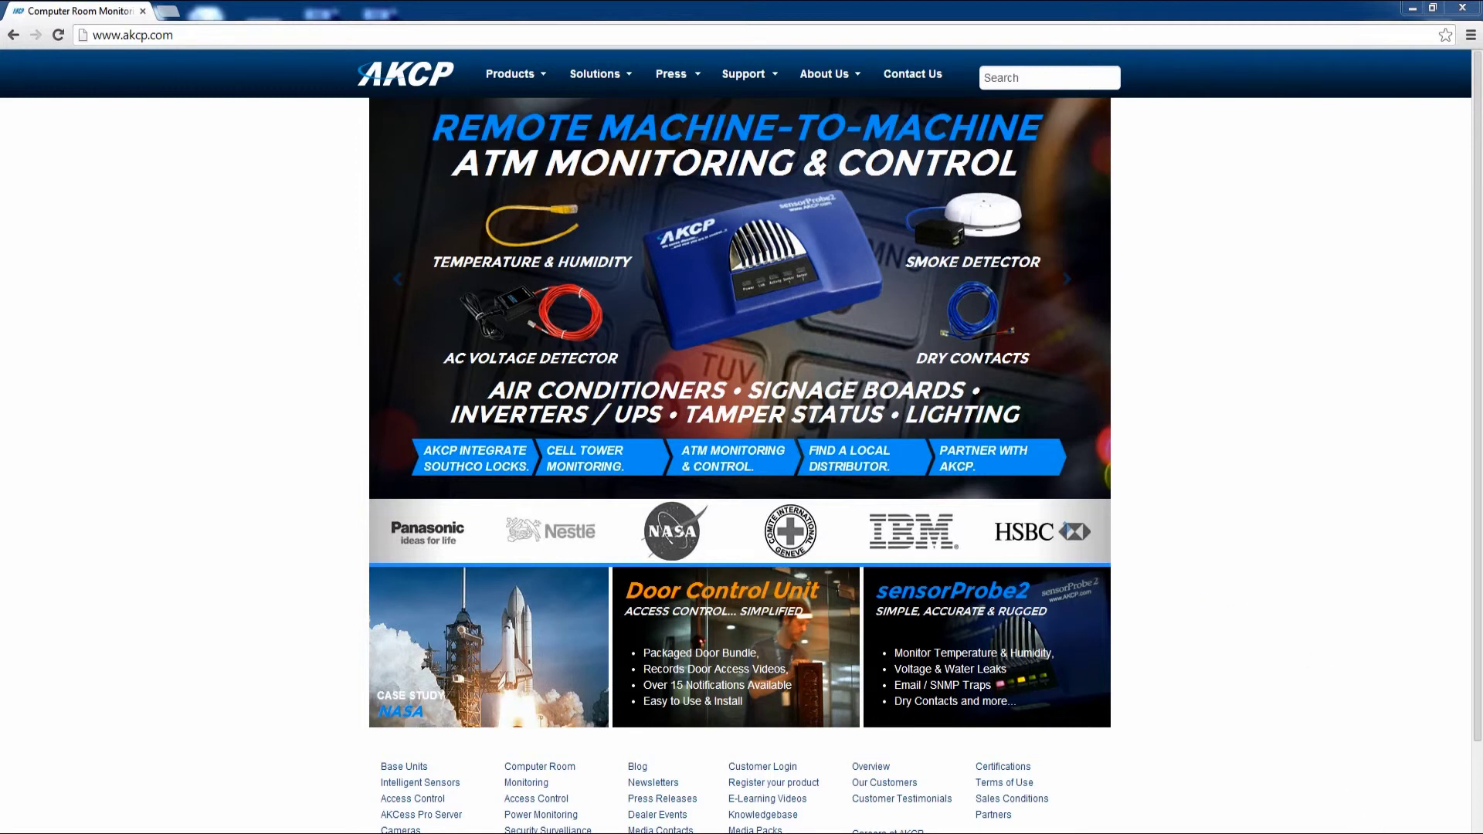
{"action": "left_click", "coordinate": [1376, 832]}
{"action": "left_click", "coordinate": [1364, 807]}
{"action": "left_click", "coordinate": [632, 354]}
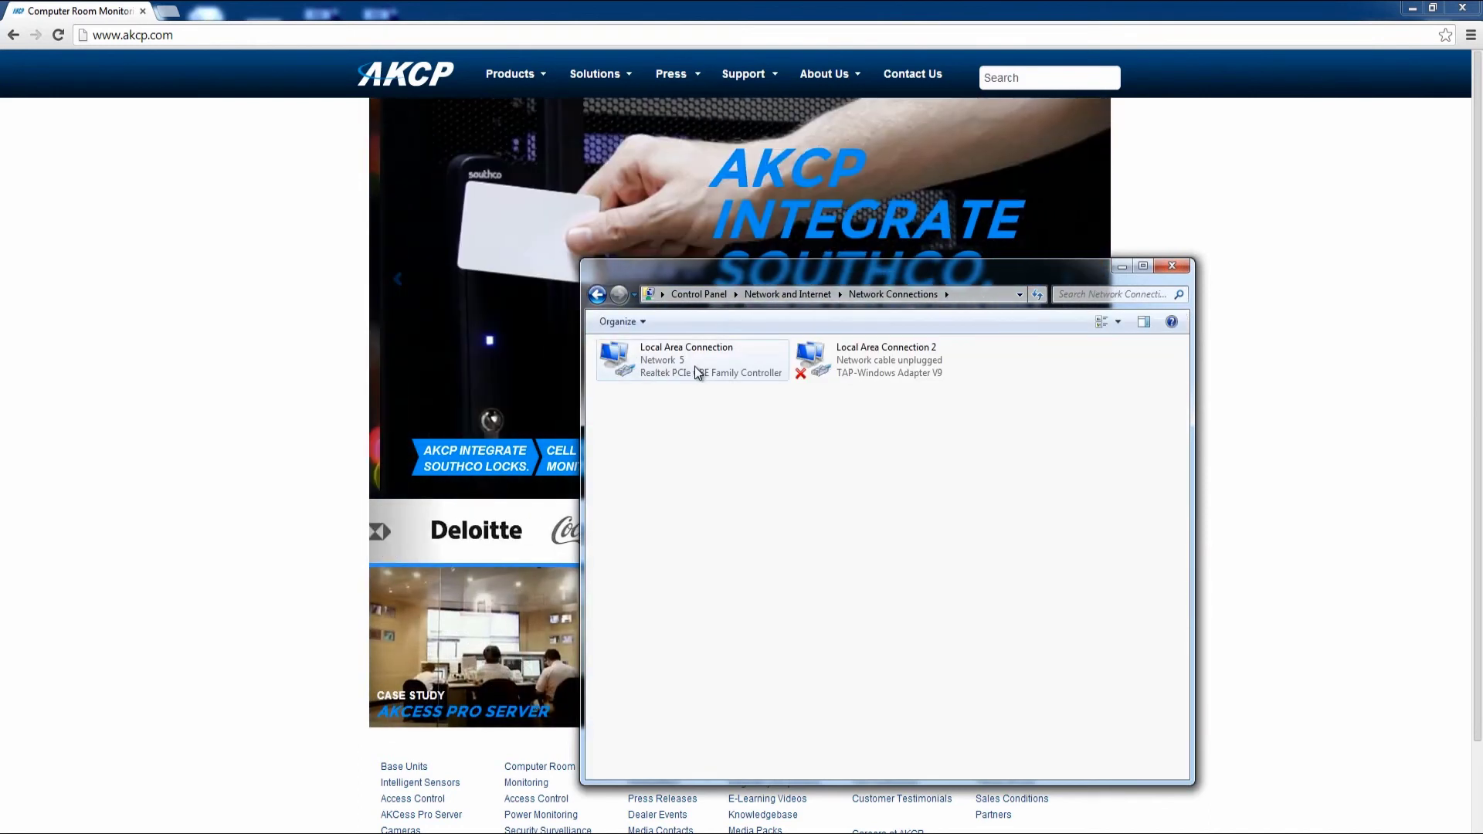
{"action": "double_click", "coordinate": [683, 359]}
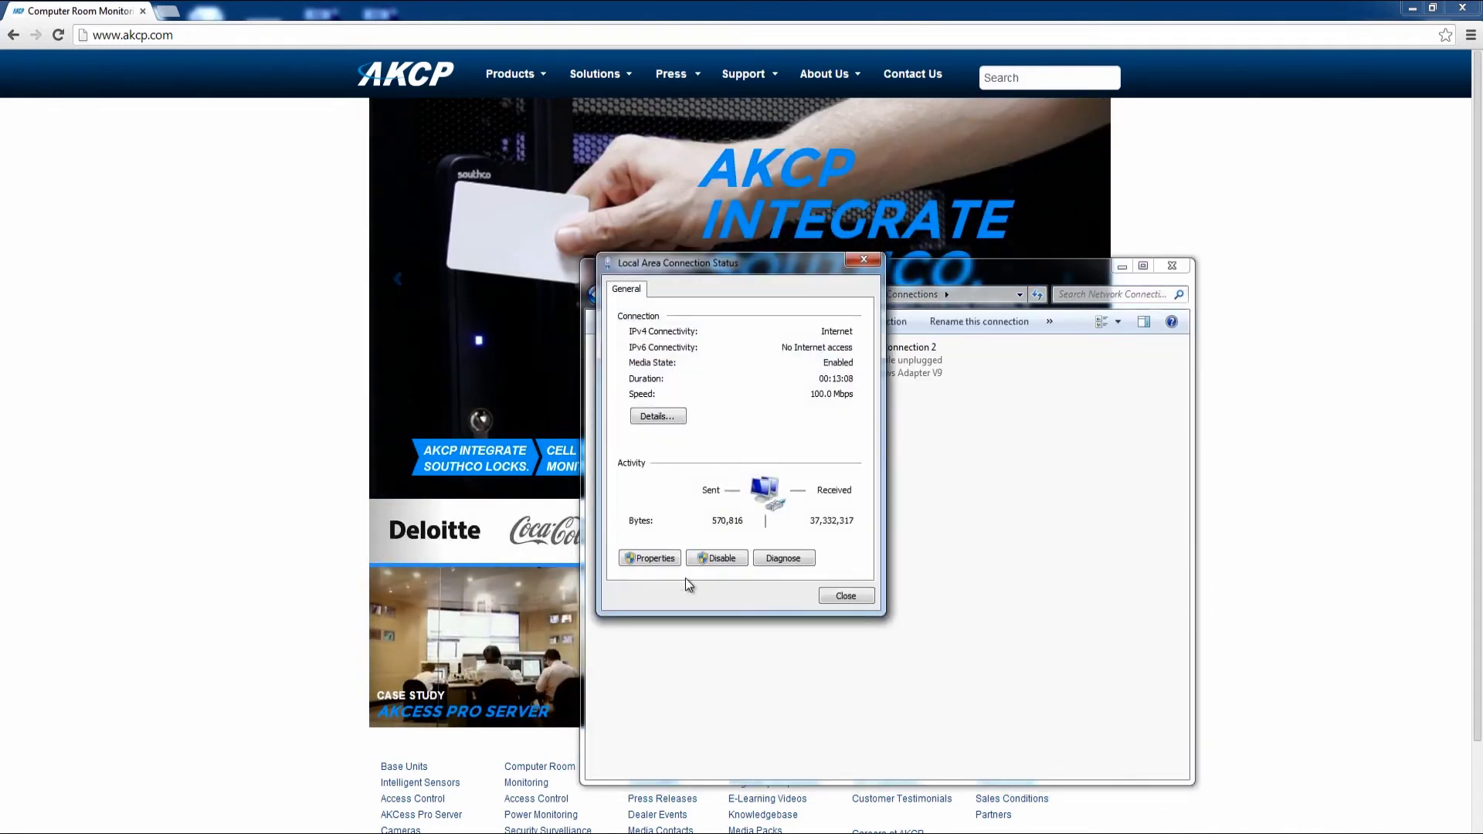
{"action": "left_click", "coordinate": [651, 558]}
{"action": "left_click", "coordinate": [799, 478]}
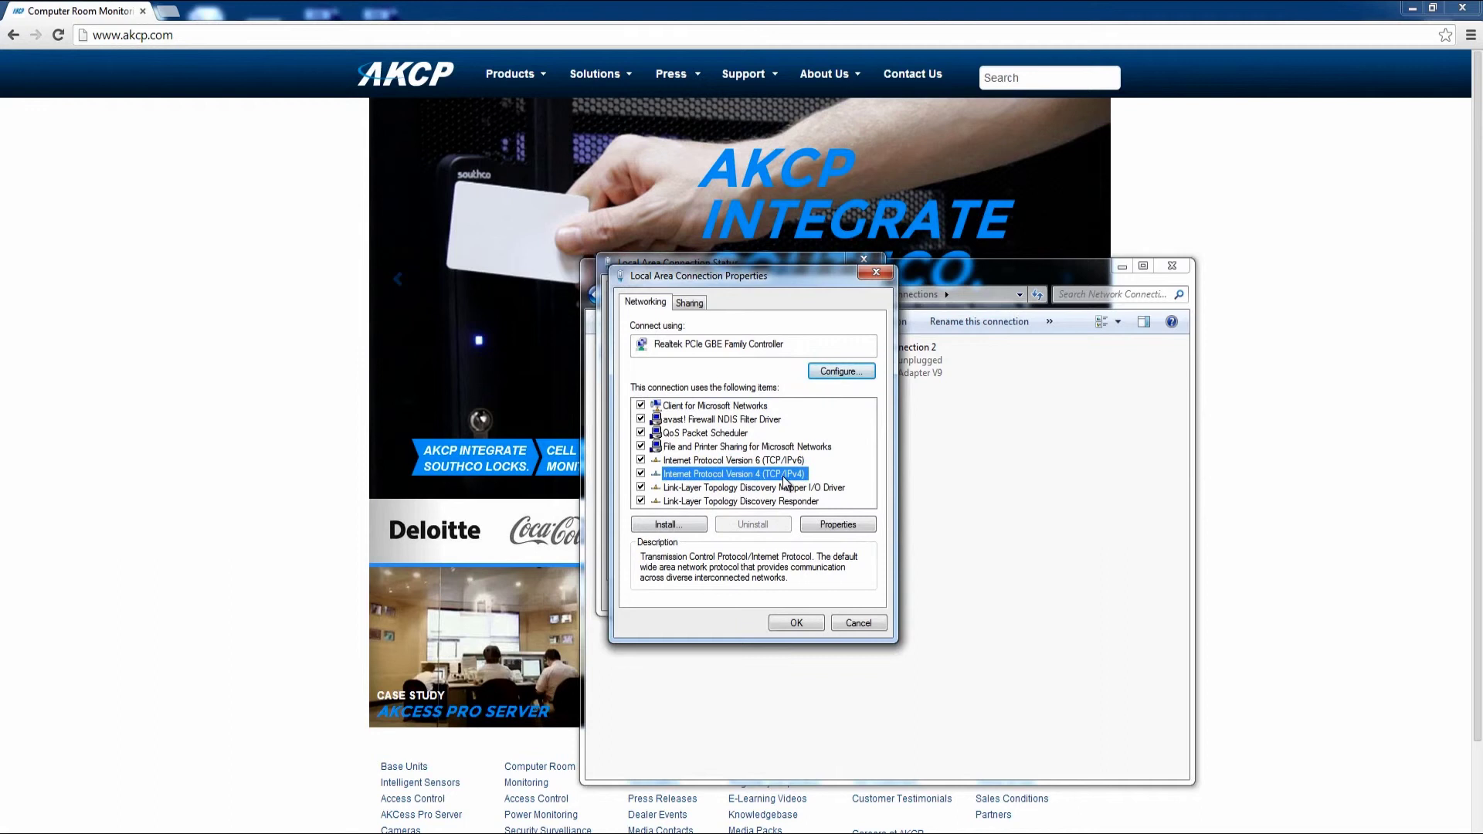
{"action": "left_click", "coordinate": [838, 525]}
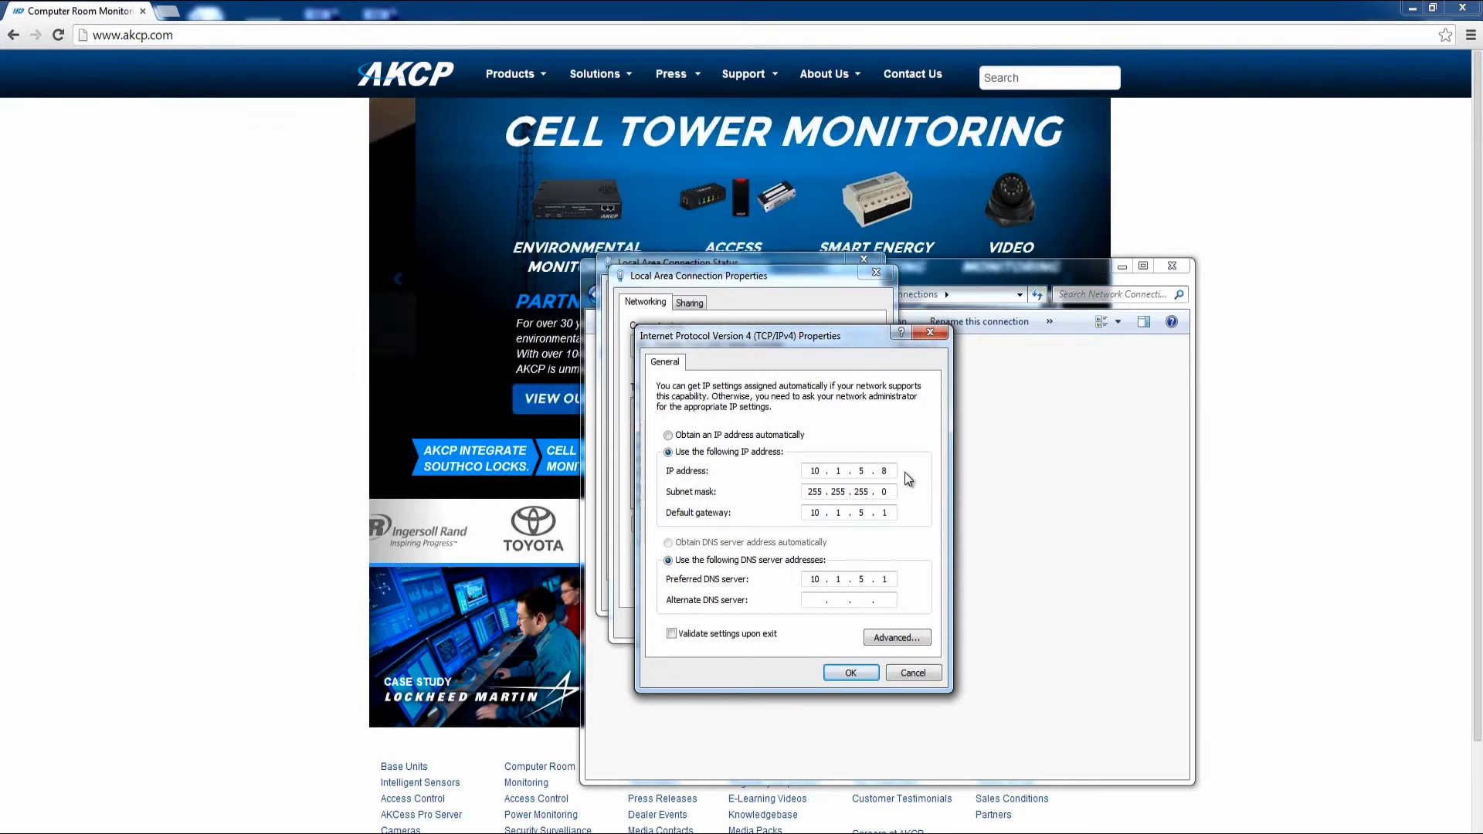
{"action": "left_click", "coordinate": [931, 332]}
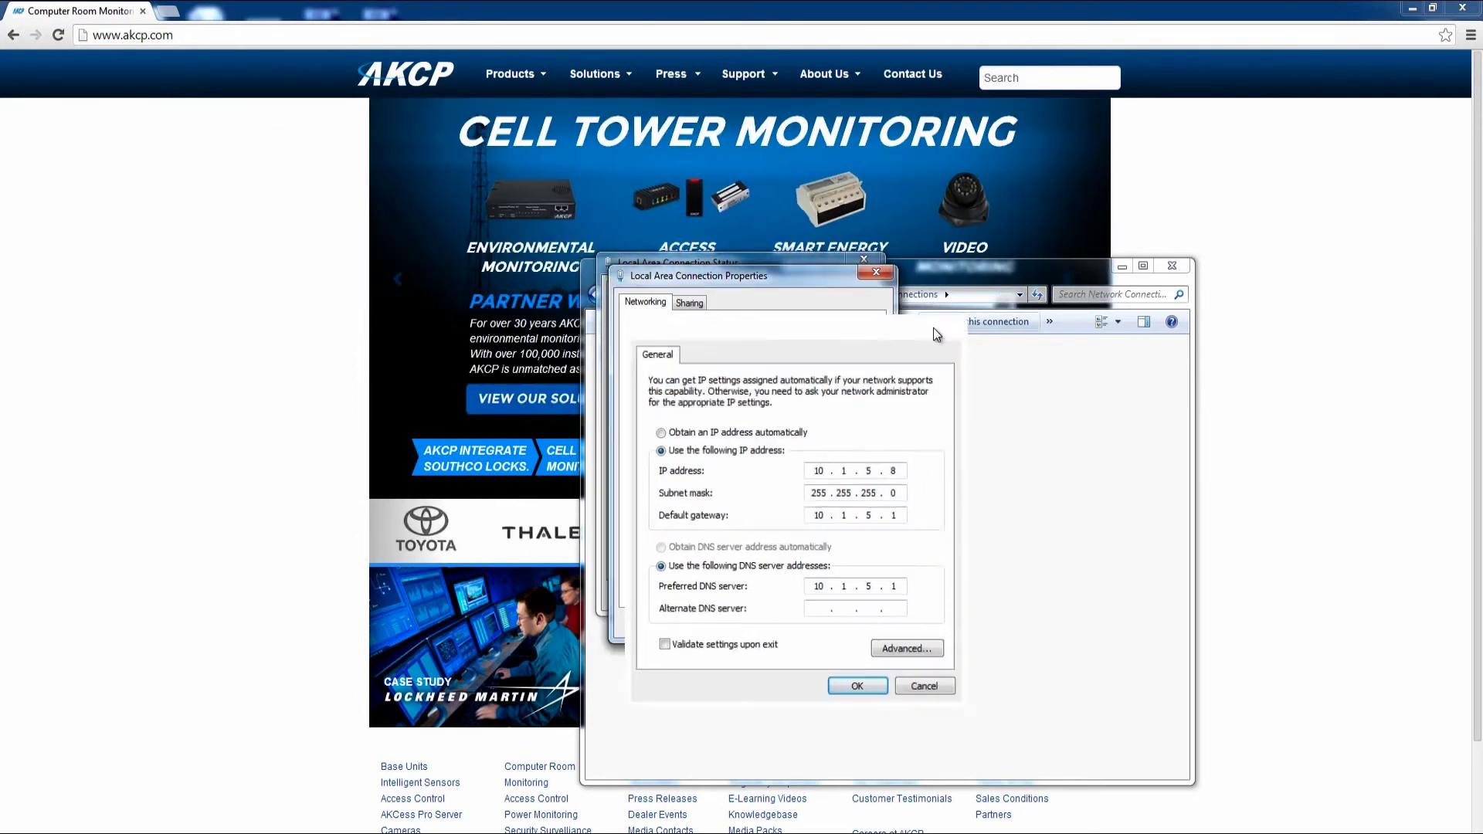
{"action": "left_click", "coordinate": [876, 272]}
{"action": "left_click", "coordinate": [861, 261]}
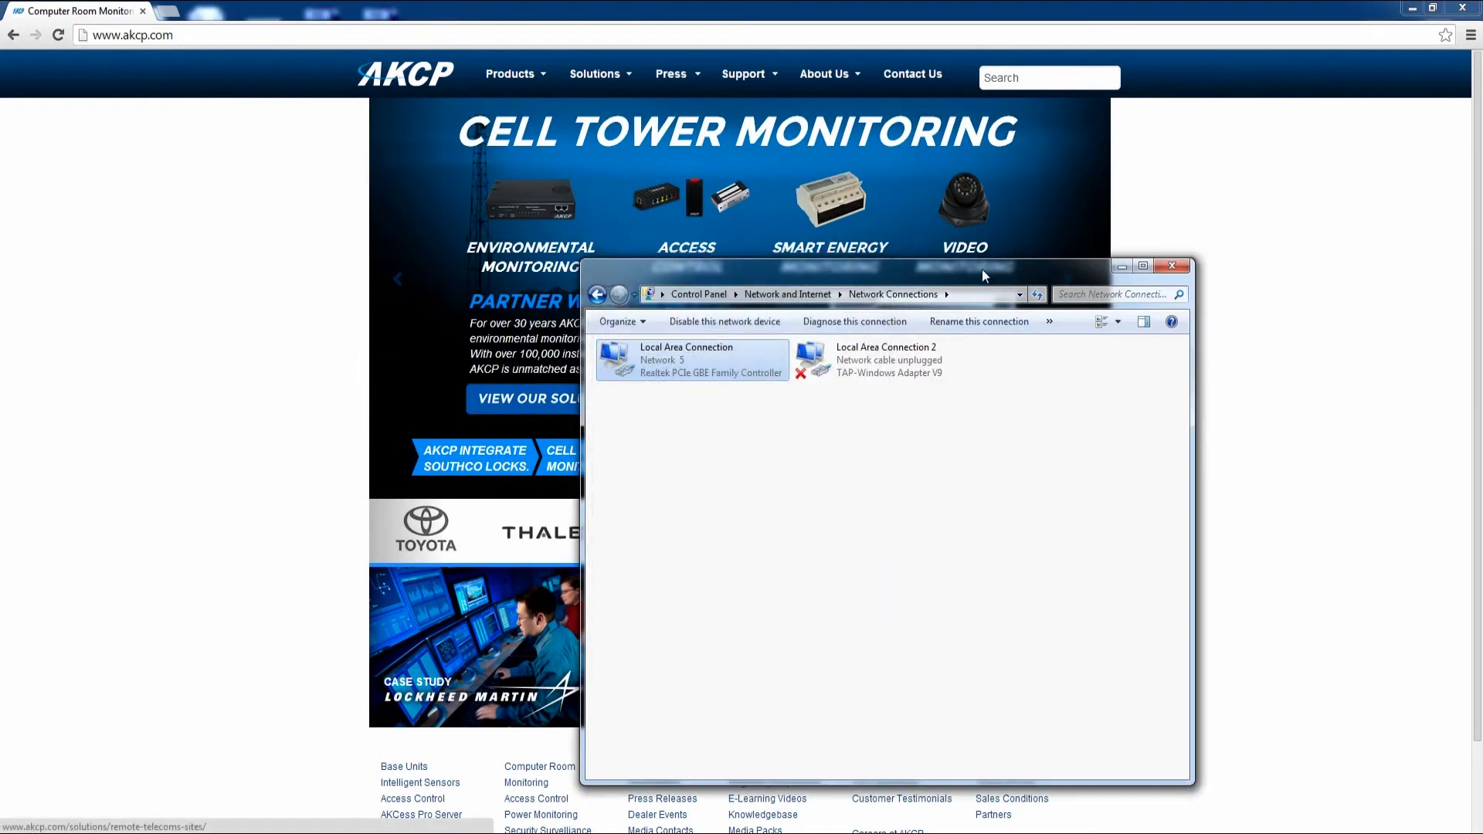
{"action": "left_click", "coordinate": [1186, 266]}
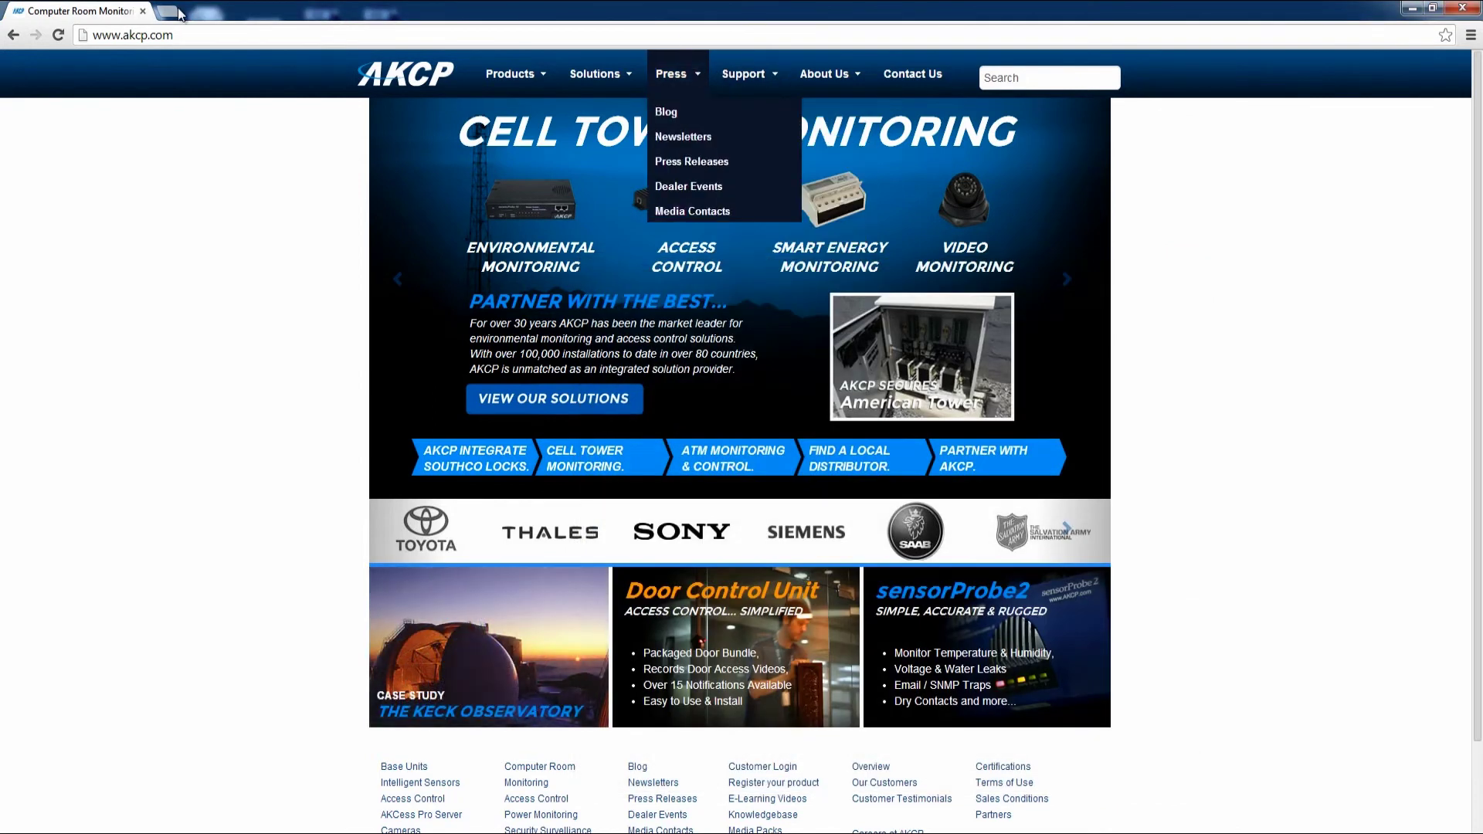
Open a new tab and begin entering the probe's new address 10.1.5.147
{"action": "left_click", "coordinate": [167, 11]}
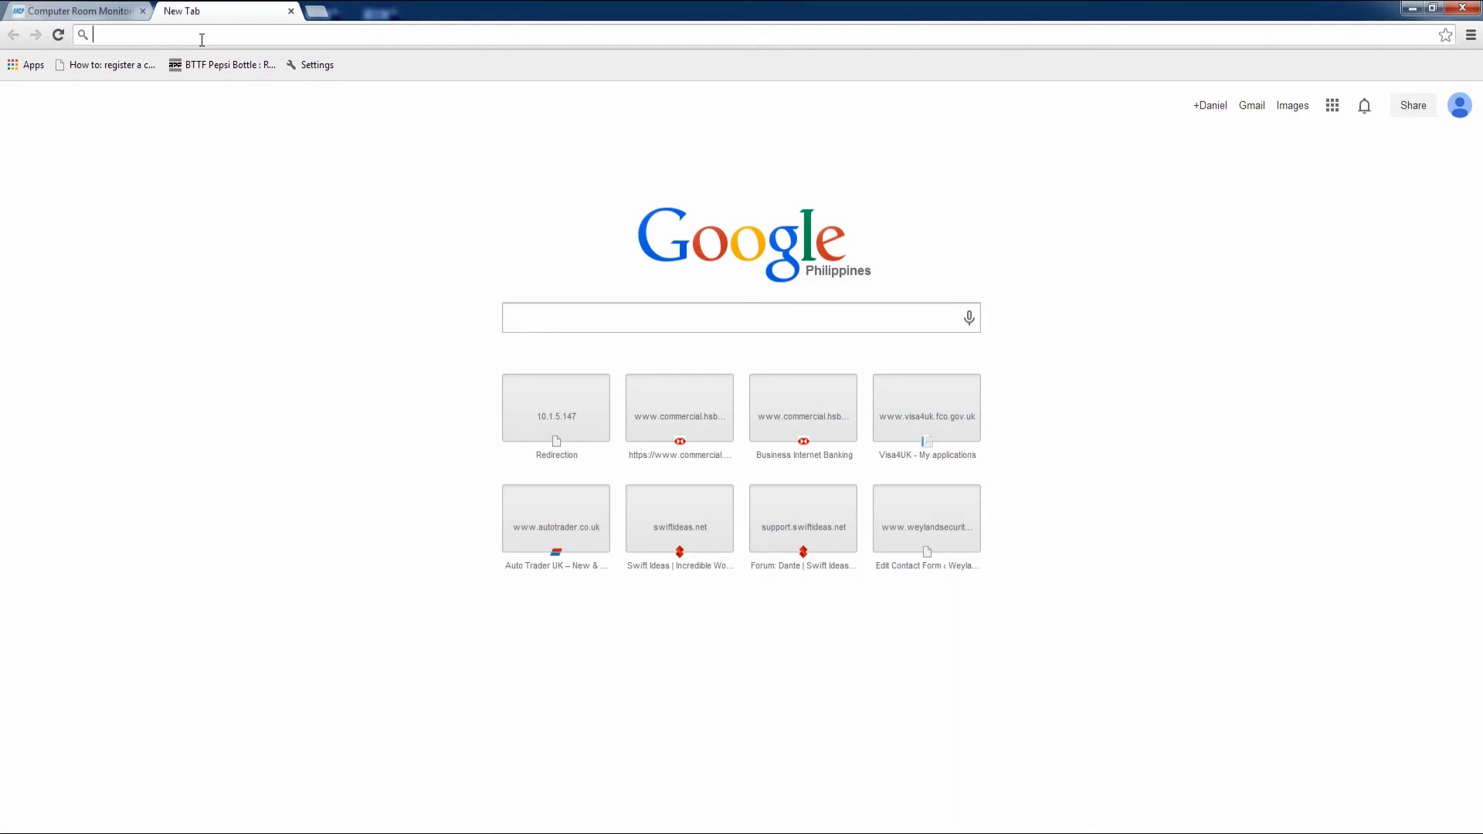
{"action": "type", "text": "10.1.5.147"}
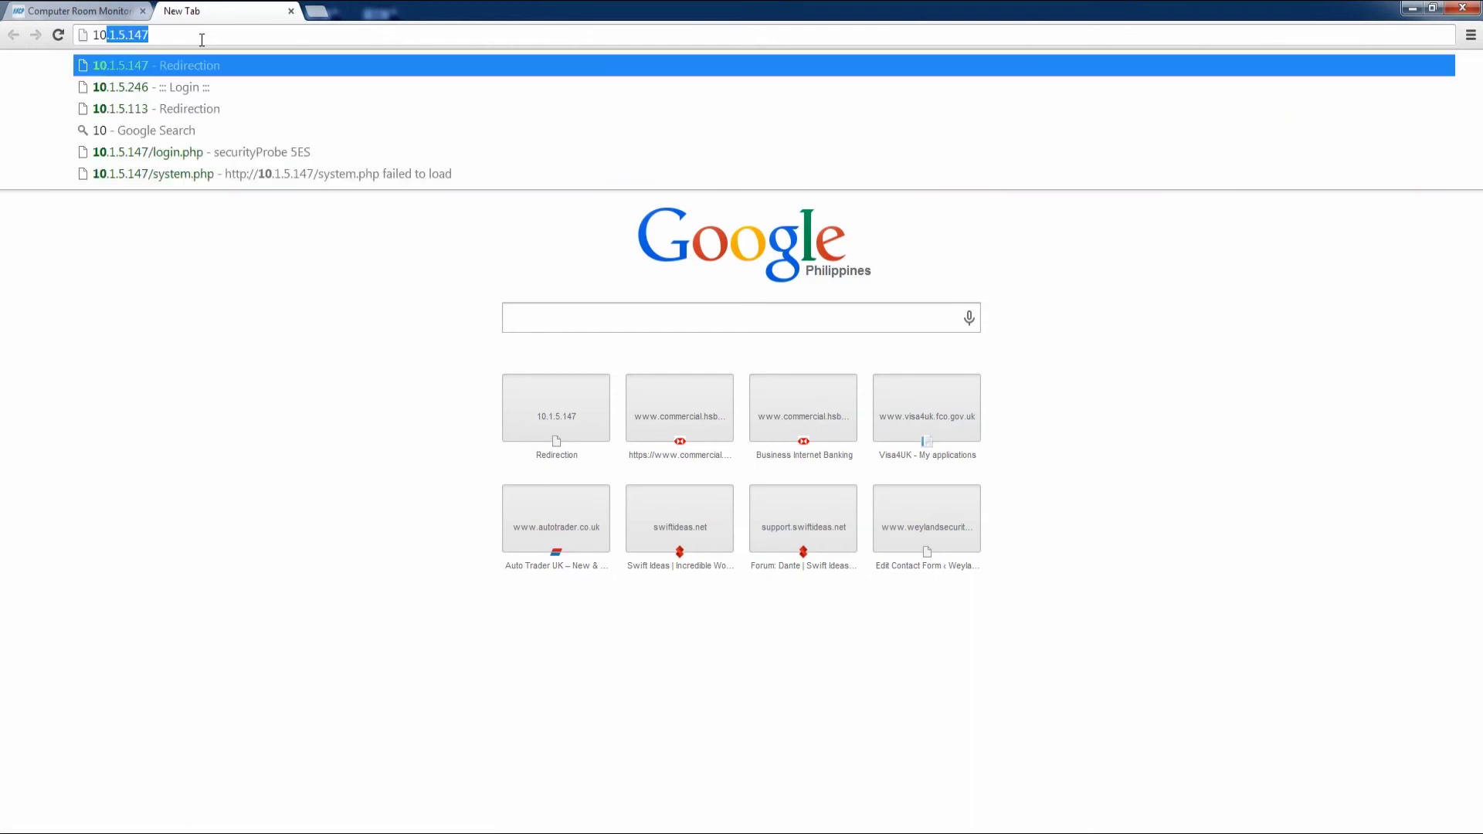